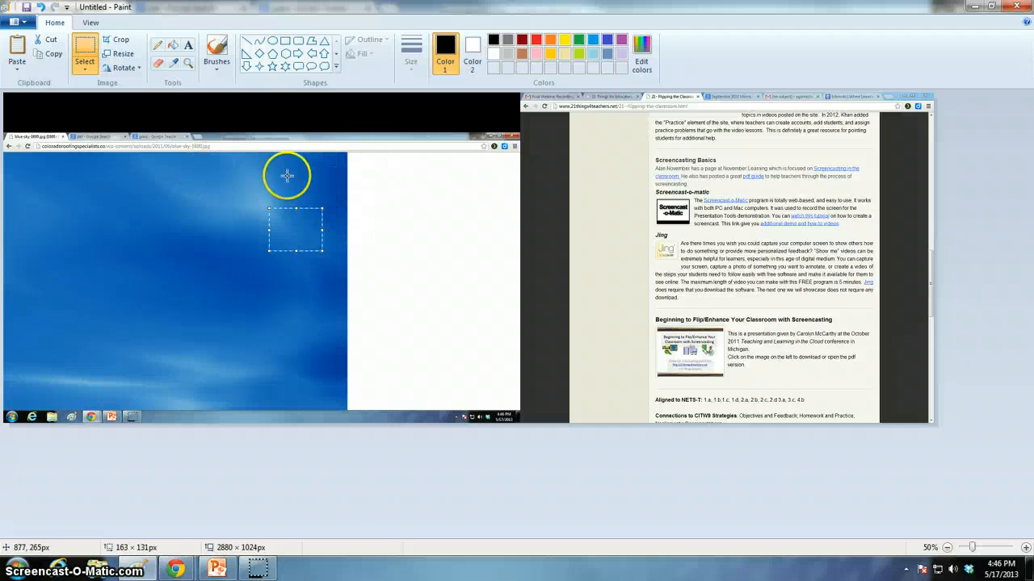
Move the whole pasted screenshot aside, and select and copy its blue sky area, about 1075 × 805 px.
key("ctrl+a")
left_click_drag(267, 162, 235, 160)
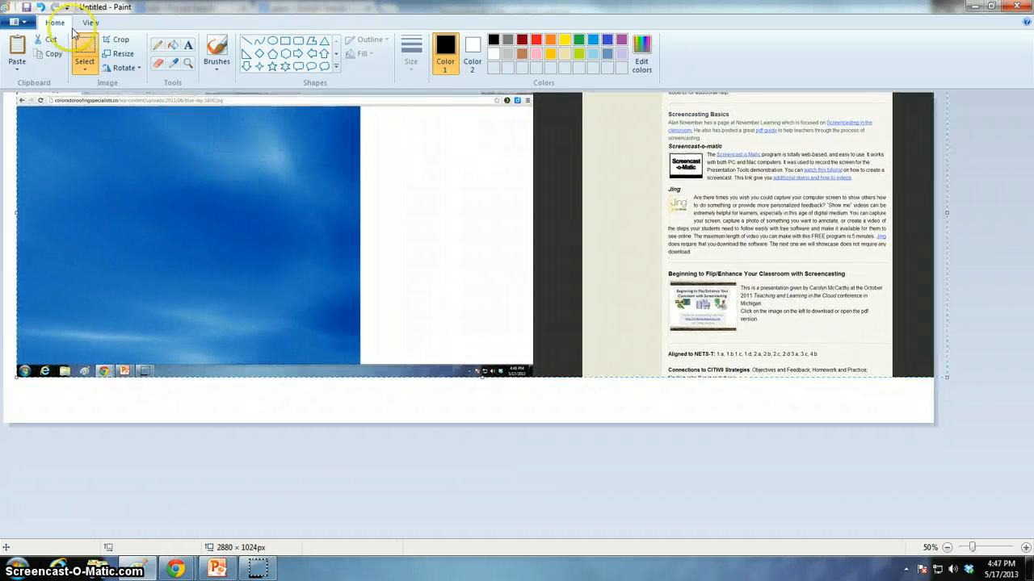
left_click(85, 49)
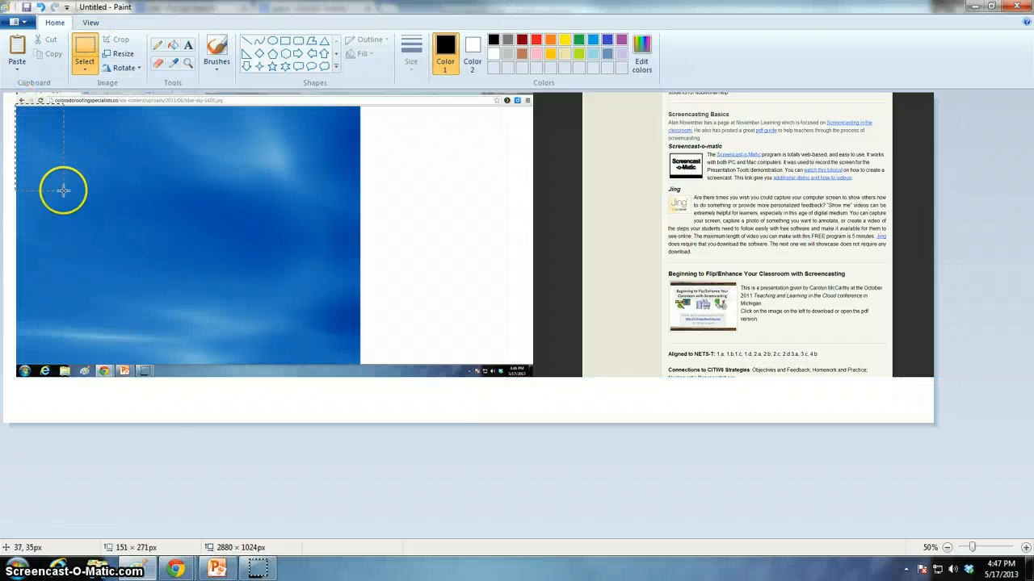
left_click_drag(63, 190, 362, 366)
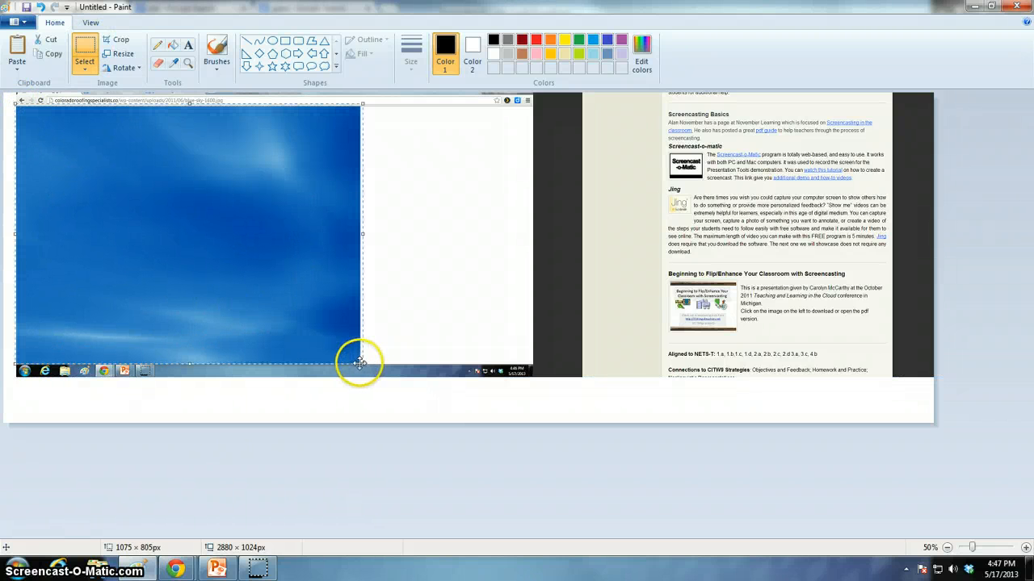
Paste the copied sky into a new image and trim the canvas to about 1062 × 804 px.
key("ctrl+n")
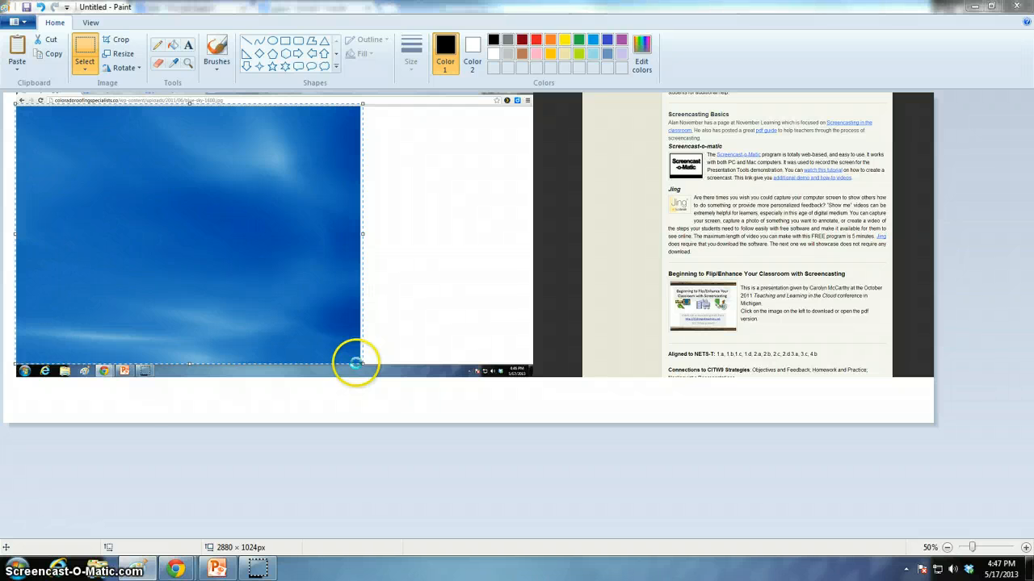
left_click(544, 289)
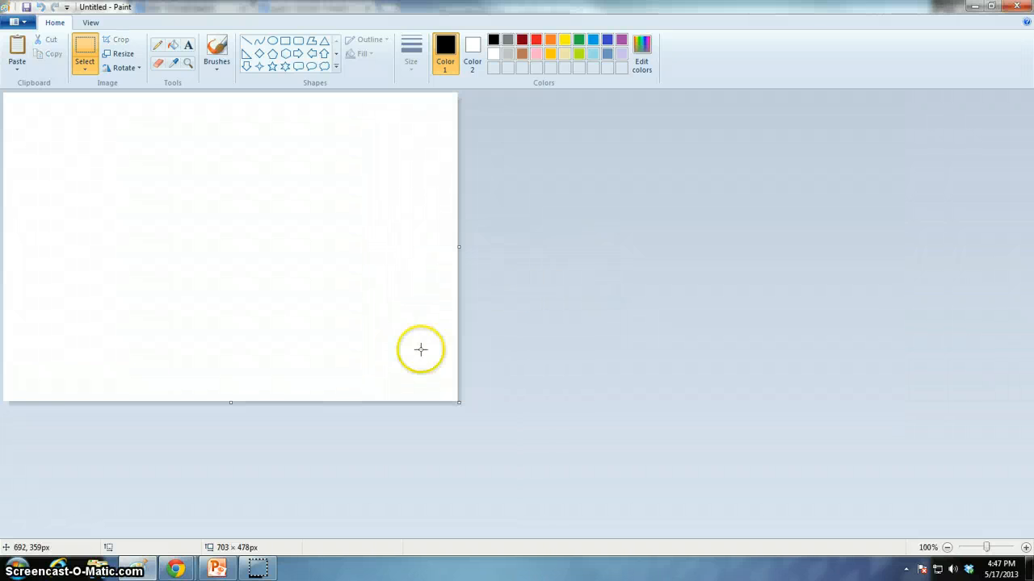
key("ctrl+v")
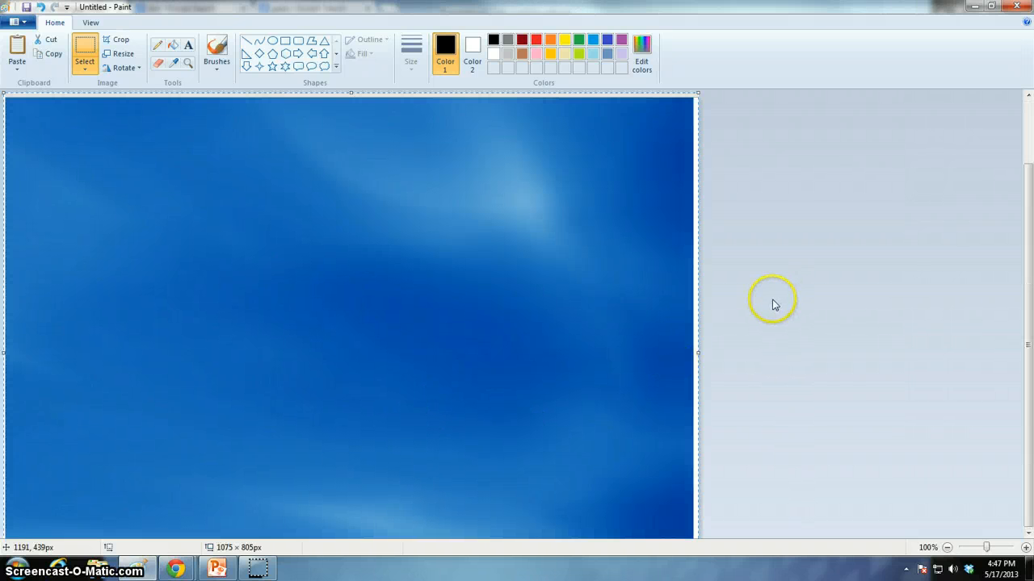
scroll(775, 306, "down", 5)
left_click(949, 551)
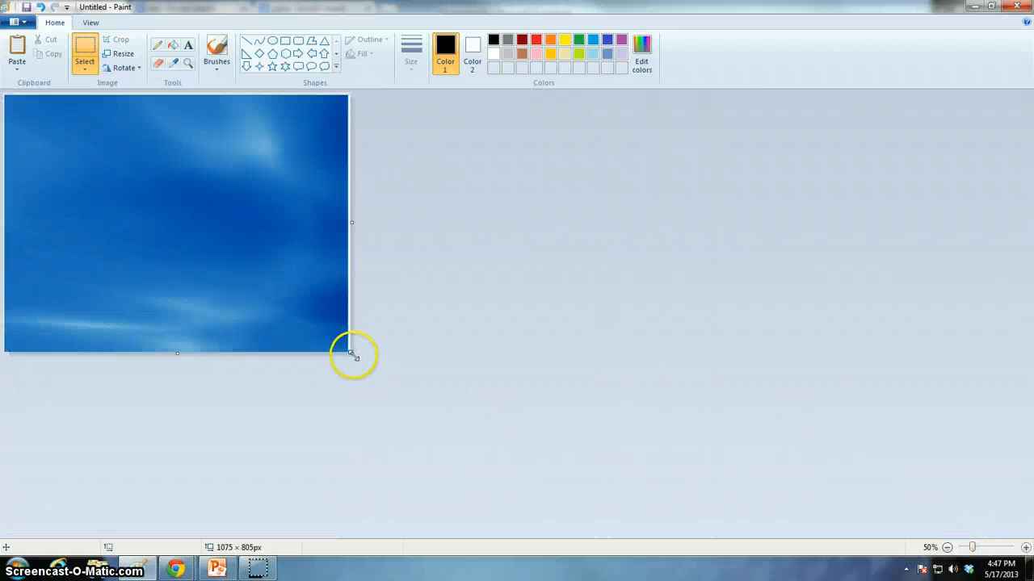
mouse_move(352, 353)
left_mouse_down()
mouse_move(339, 349)
mouse_move(347, 353)
left_mouse_up()
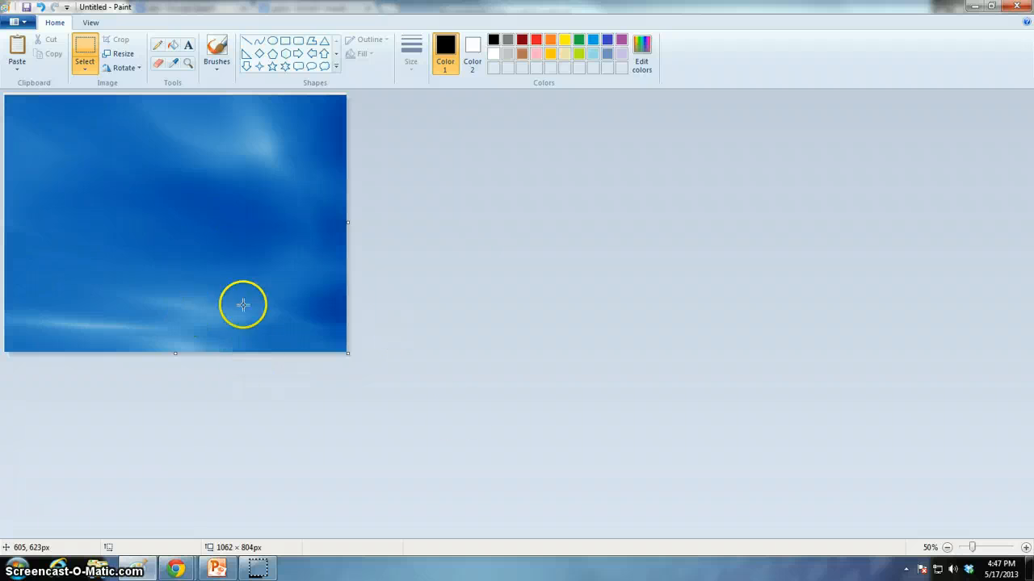
Switch to Chrome, close the blue sky picture, and view the original full-size soil image from the dirt search.
left_click(218, 570)
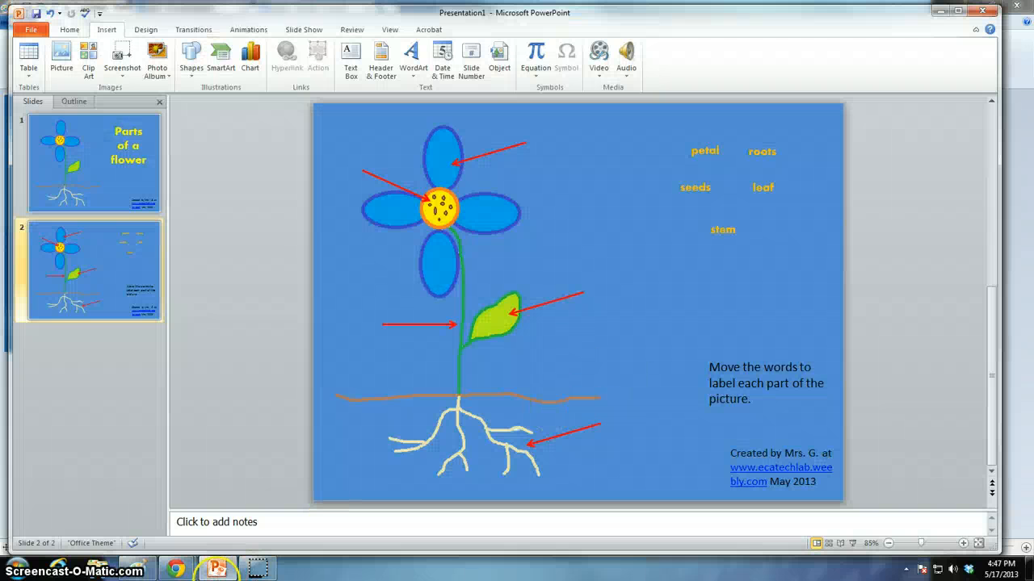
mouse_move(176, 568)
left_click(234, 513)
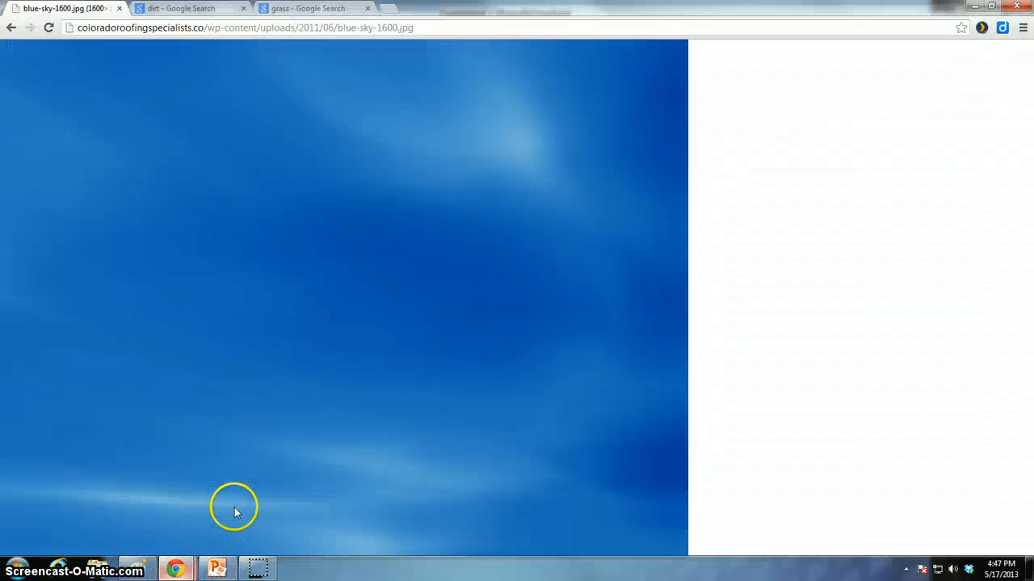
left_click(118, 8)
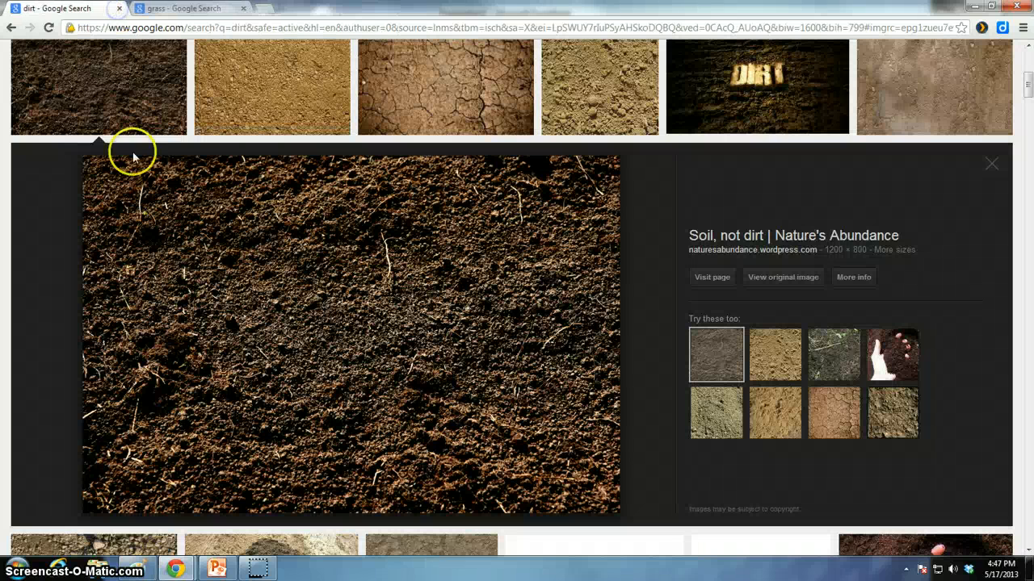
left_click(784, 279)
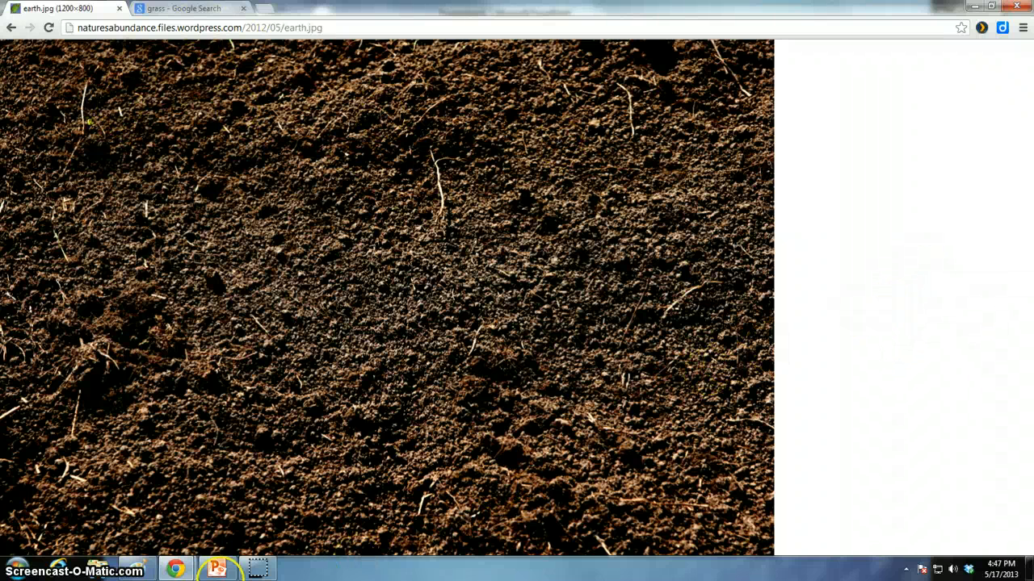
Open a second Paint window, paste the screen capture of the soil picture, and shift it to expose the soil.
left_click(19, 561)
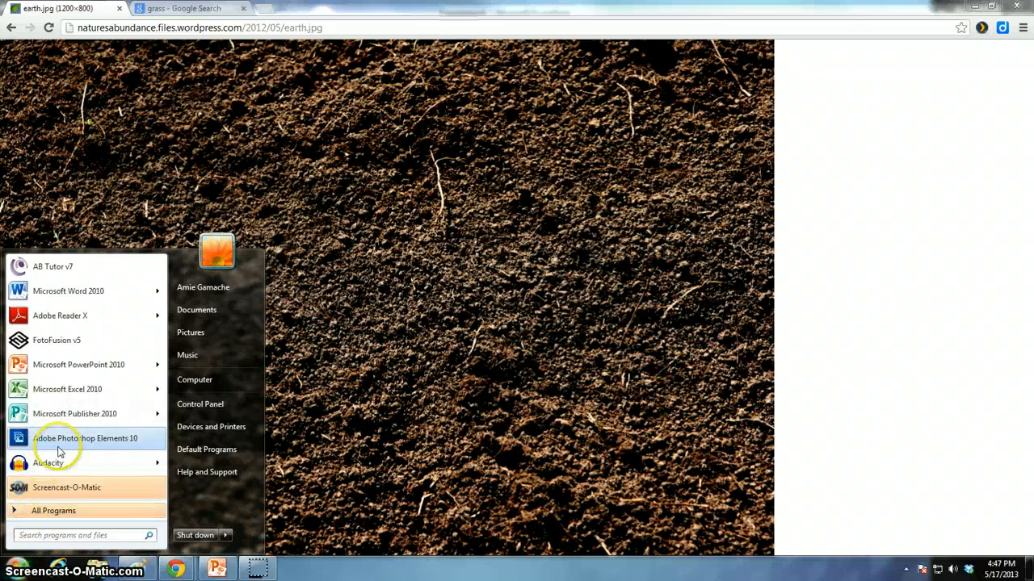
type("paint")
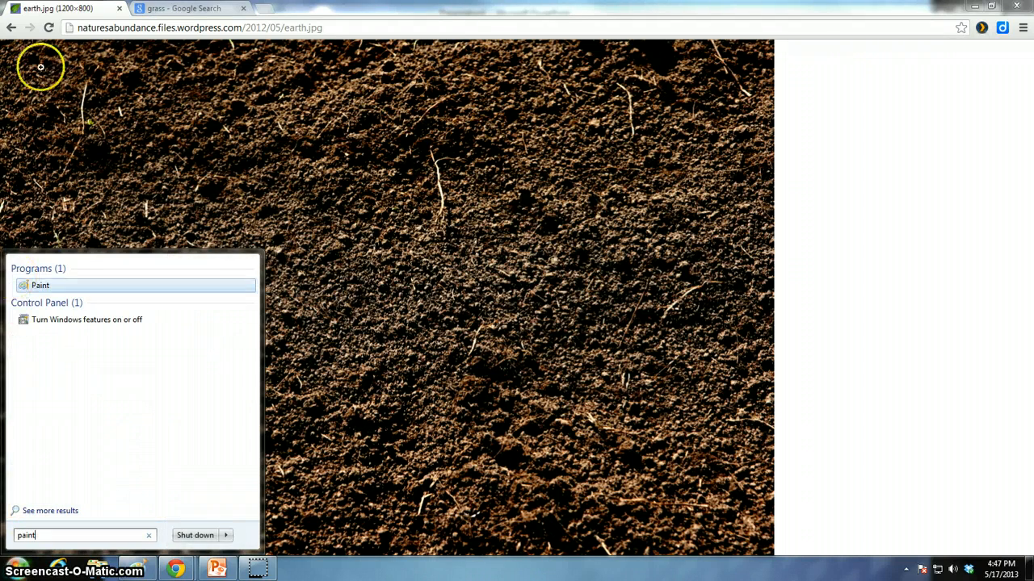
left_click(40, 286)
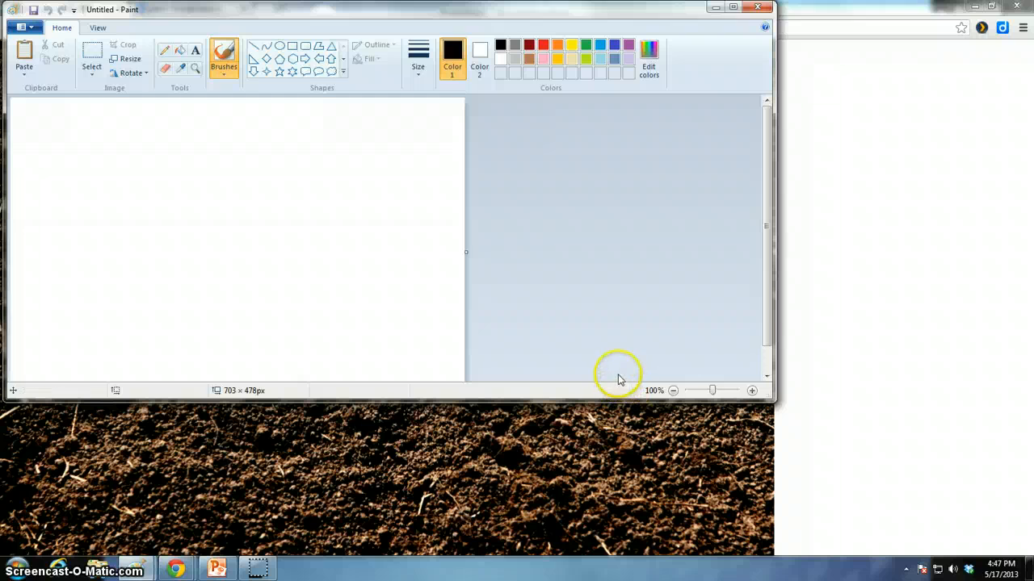
key("ctrl+v")
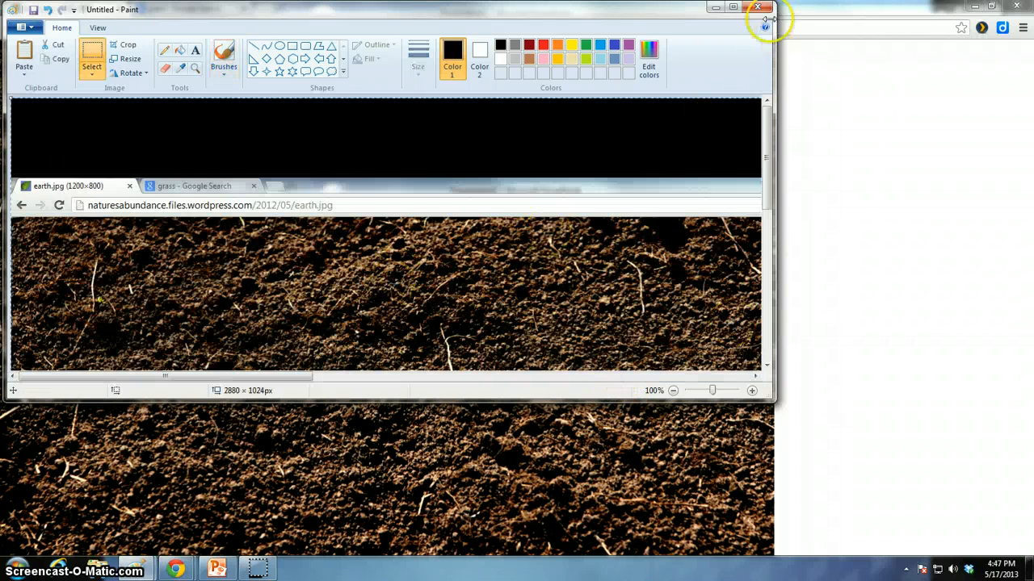
left_click(733, 8)
left_click_drag(618, 253, 657, 133)
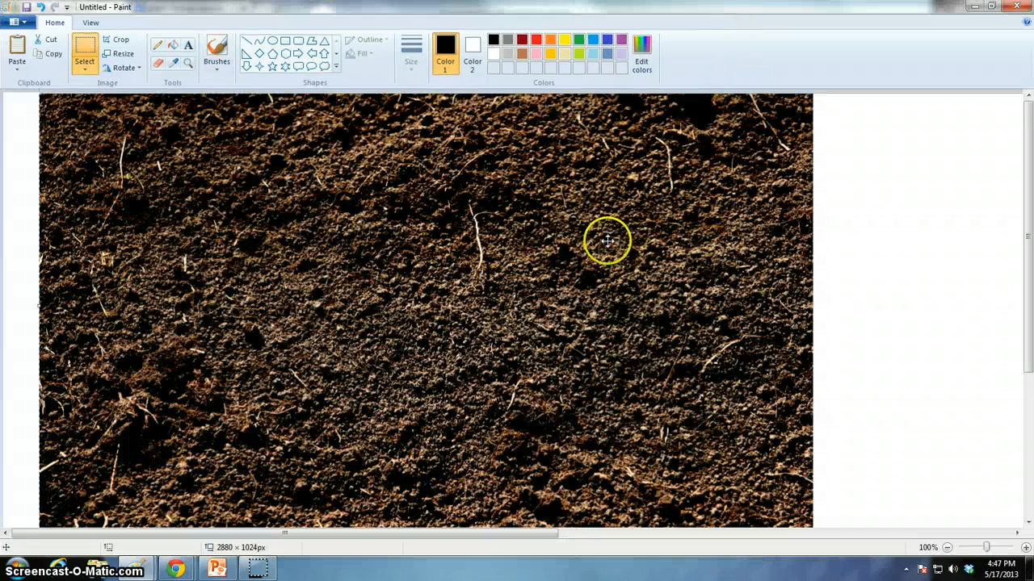
Select and copy a full-width soil strip about 1195 × 280 px, and close the soil picture in the browser.
left_click(86, 50)
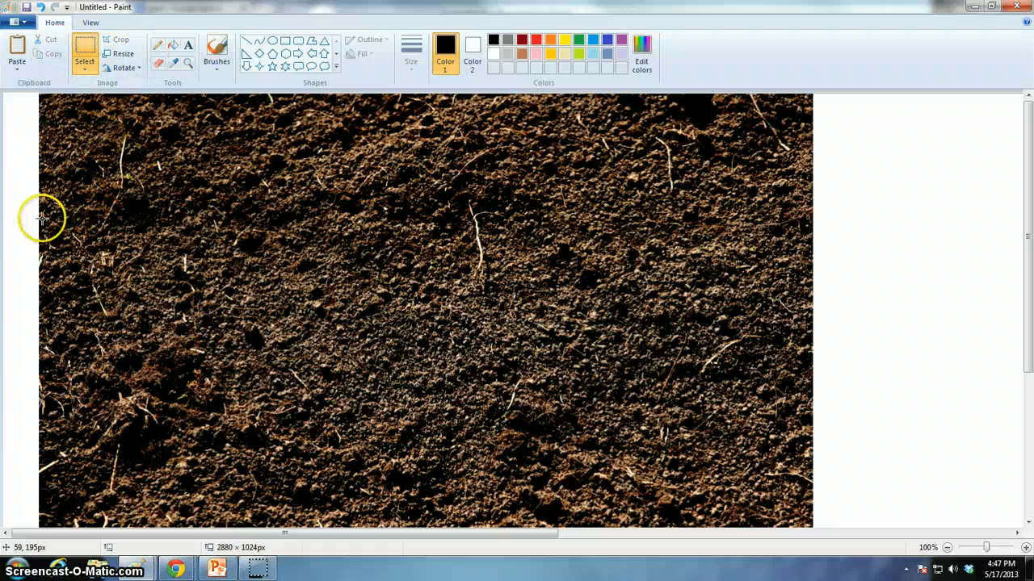
left_click_drag(39, 214, 806, 395)
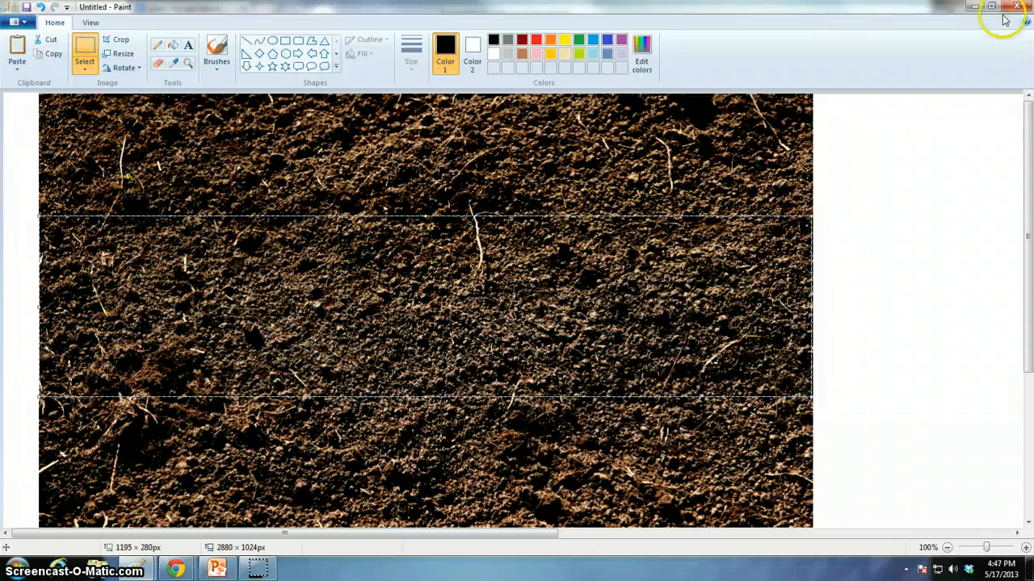
left_click(973, 7)
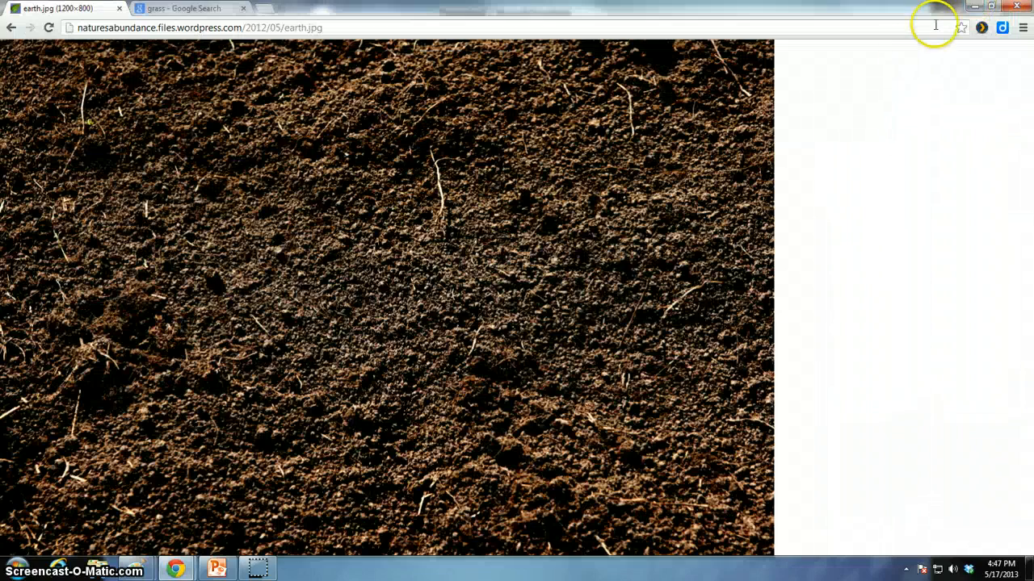
left_click(120, 8)
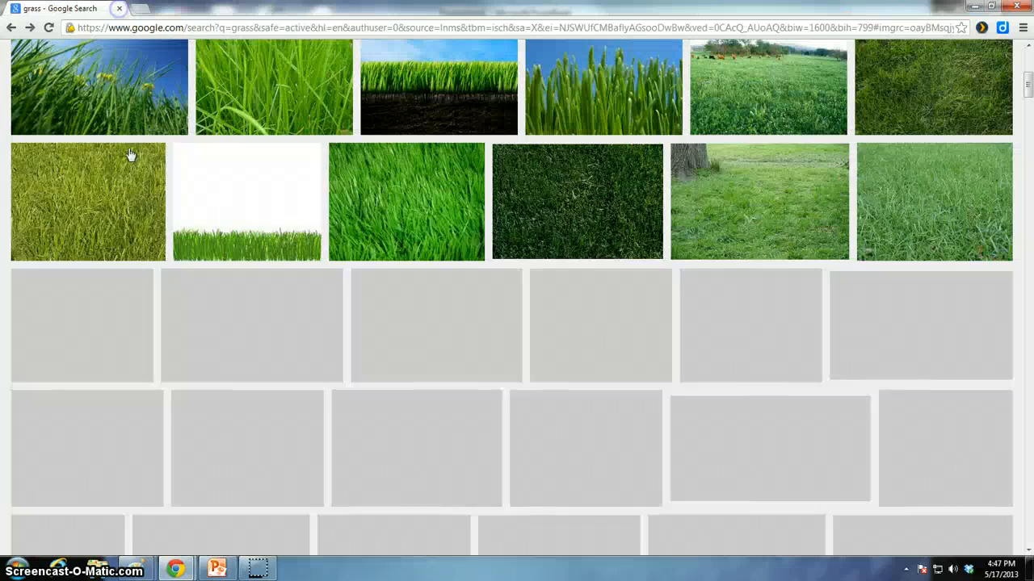
Paste the soil strip into the sky image in the other Paint window and place it along the sky's lower edge.
mouse_move(136, 572)
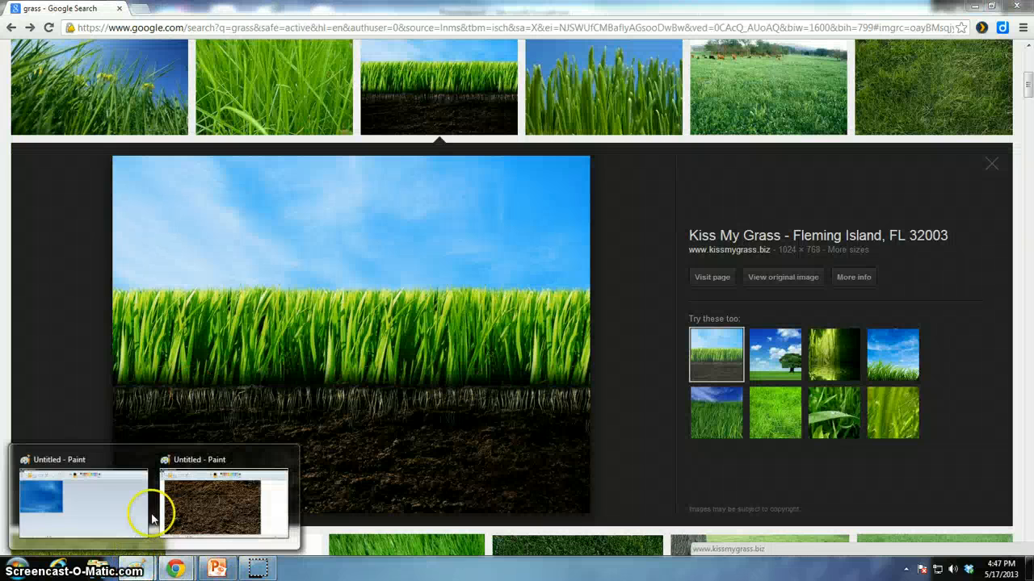
left_click(88, 510)
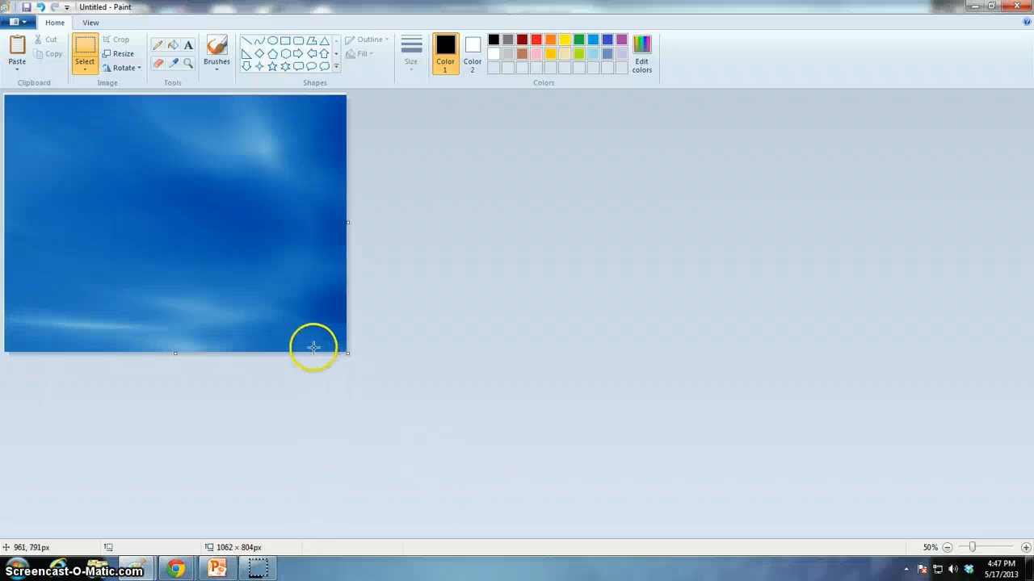
key("ctrl+v")
left_click_drag(226, 157, 217, 324)
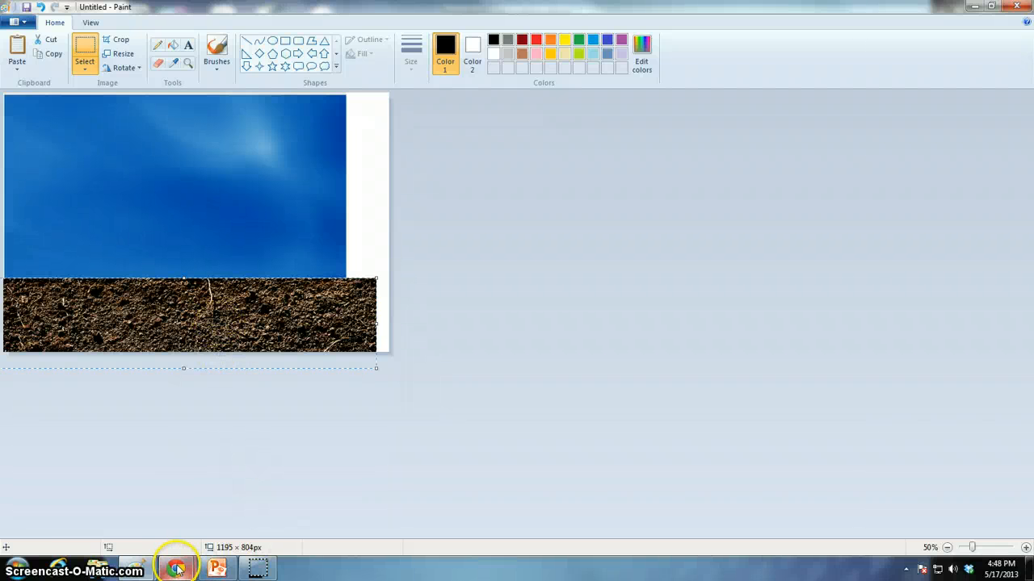
Switch to Chrome and view the original full-size Kiss My Grass picture from the grass search.
mouse_move(176, 569)
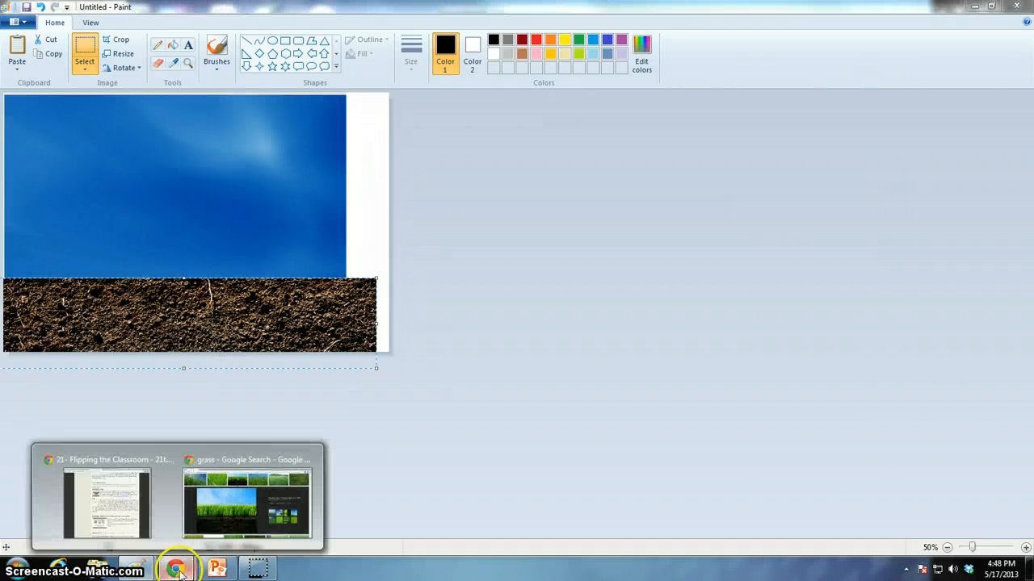
left_click(229, 516)
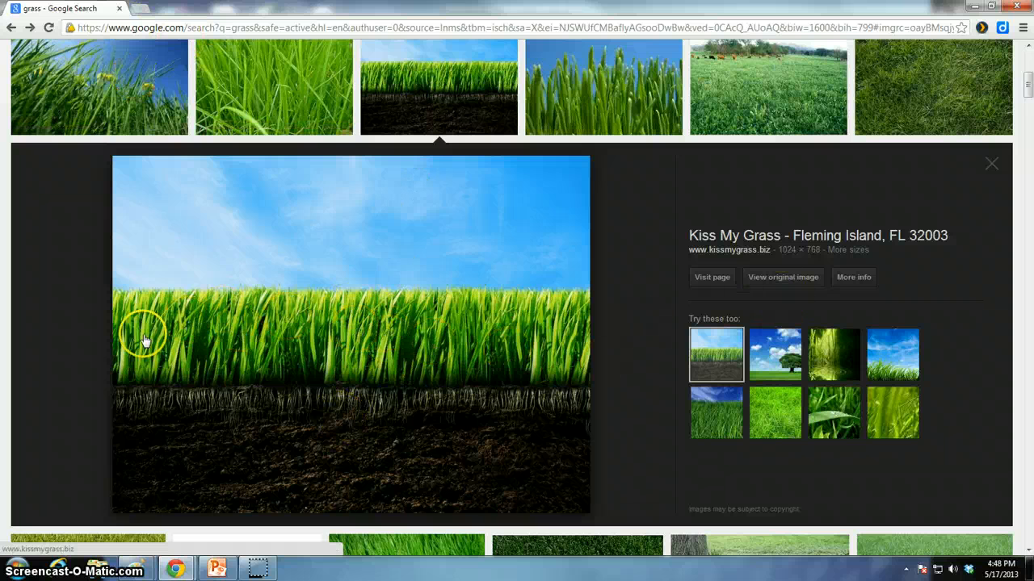
left_click(774, 280)
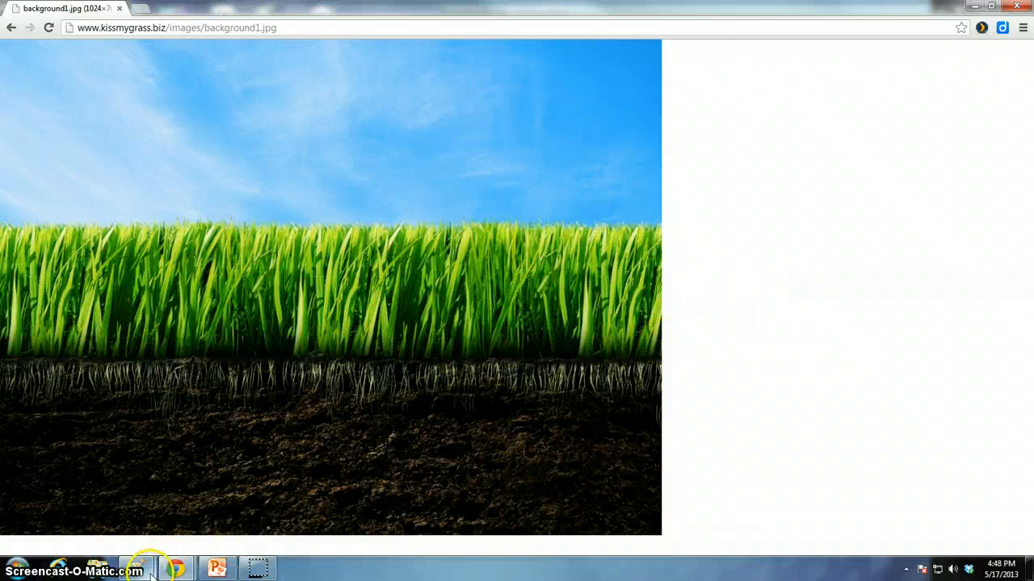
Paste the grass screen capture over the soil picture in Paint and copy a strip of grass tips about 1022 × 49 px.
mouse_move(151, 574)
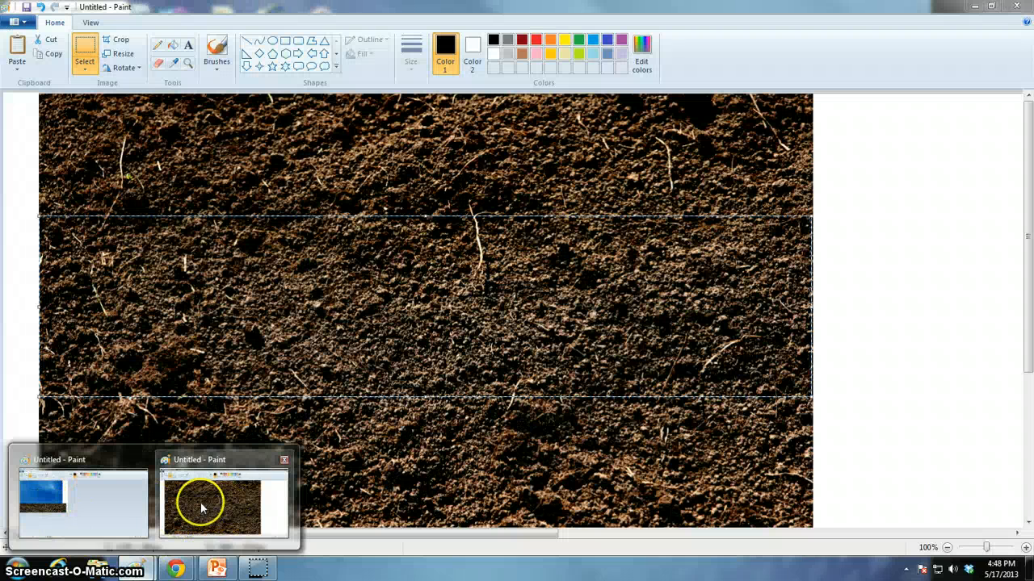
left_click(203, 496)
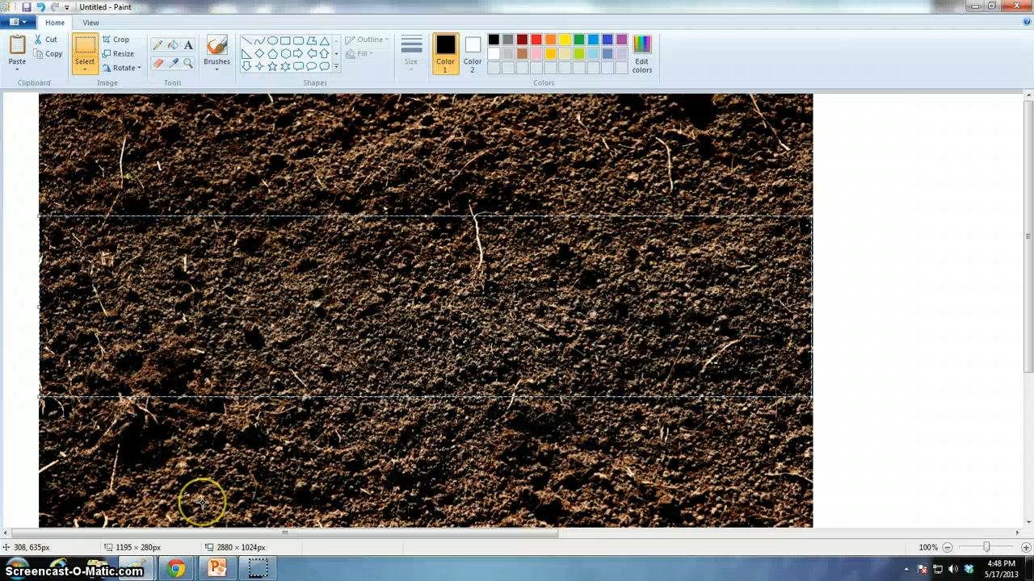
key("ctrl+v")
left_click_drag(386, 455, 473, 249)
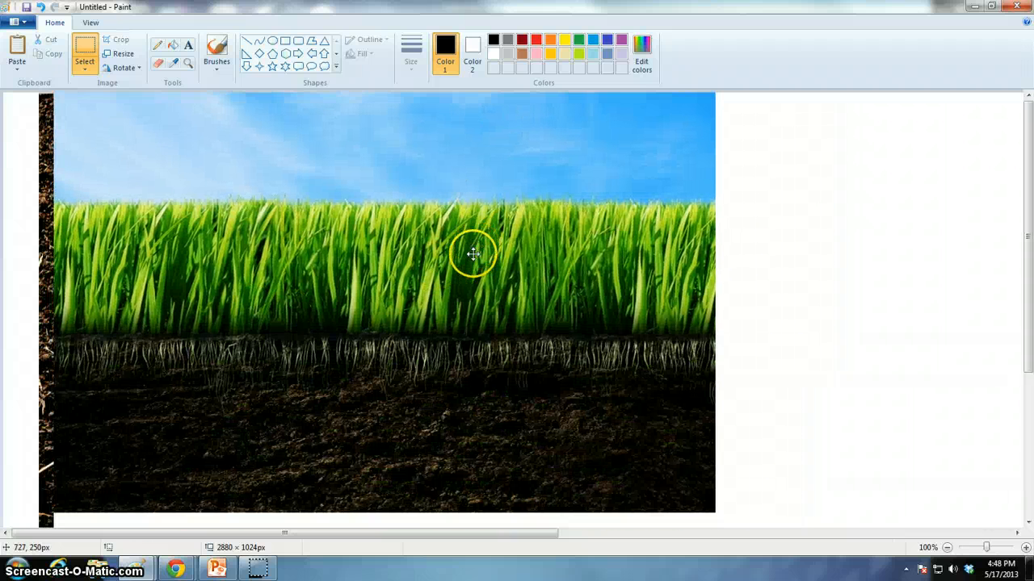
left_click(85, 47)
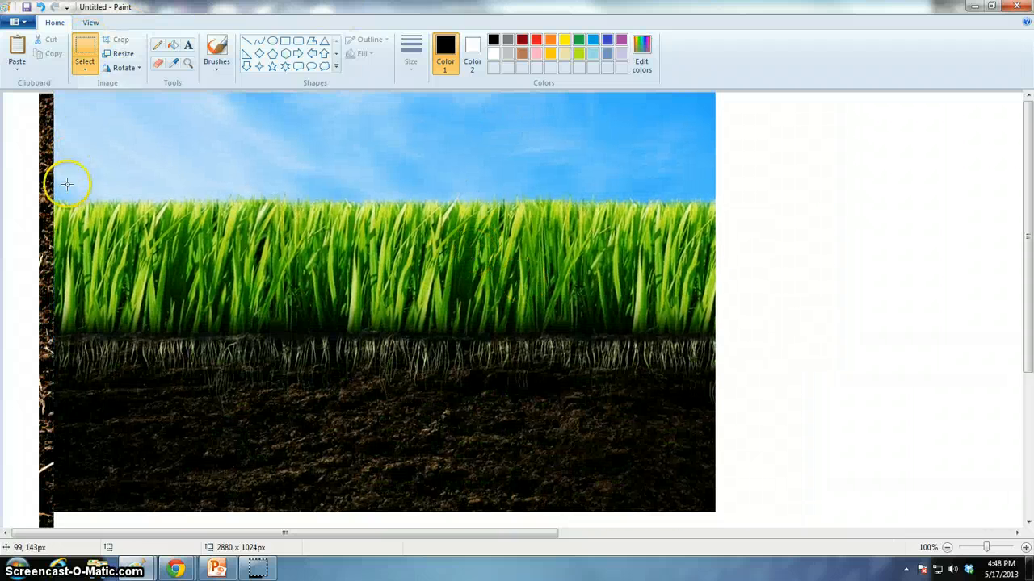
left_click_drag(51, 197, 714, 231)
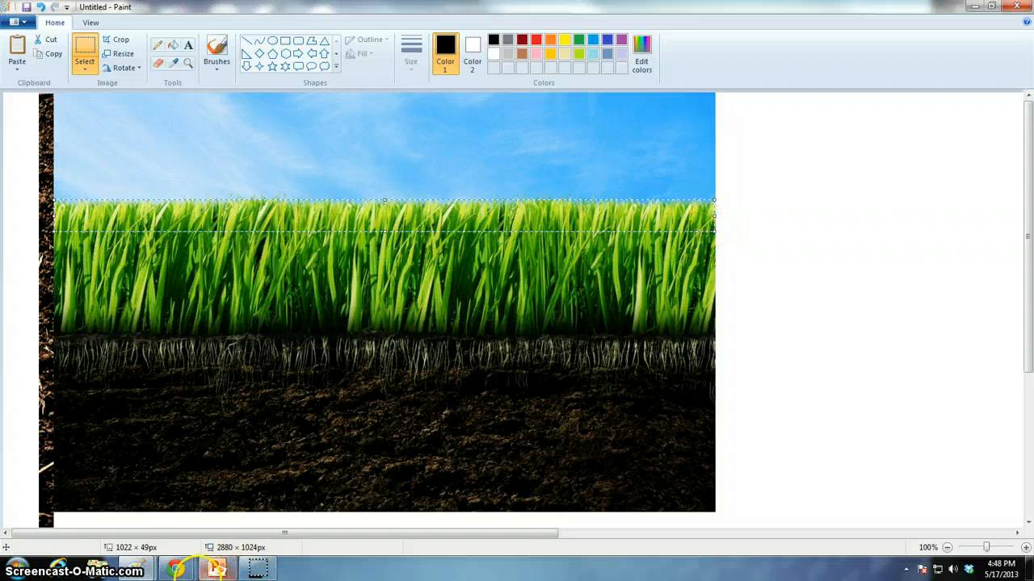
Paste the grass strip into the sky and soil image, and place it along the line where sky meets soil.
left_click(134, 570)
left_click(92, 520)
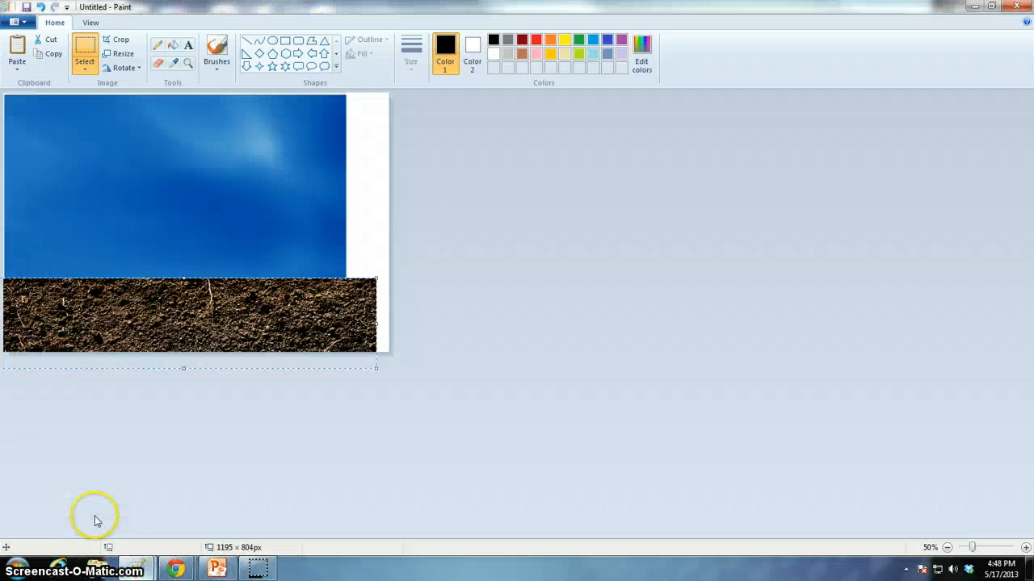
key("ctrl+v")
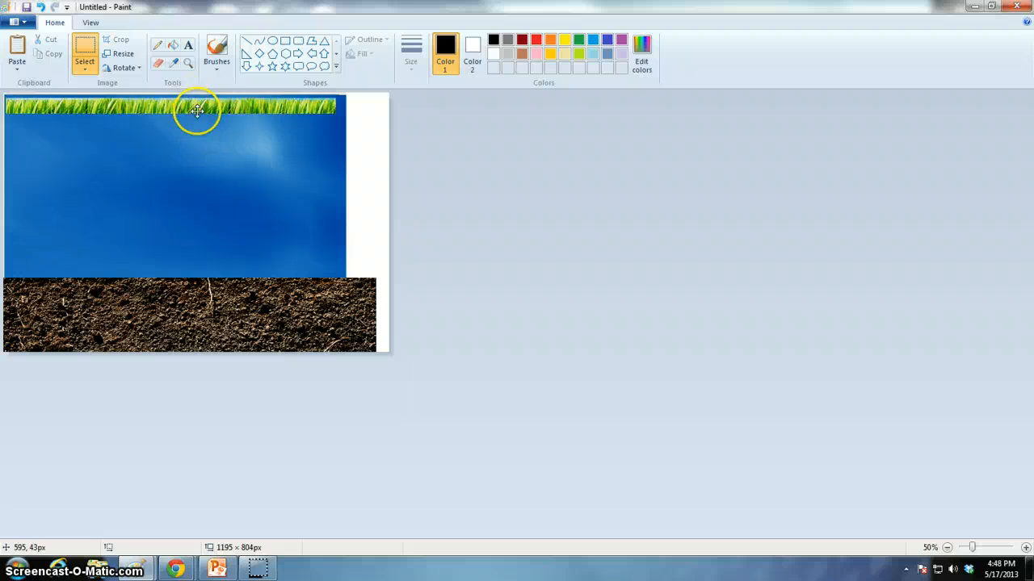
left_click_drag(198, 111, 191, 280)
left_click(290, 443)
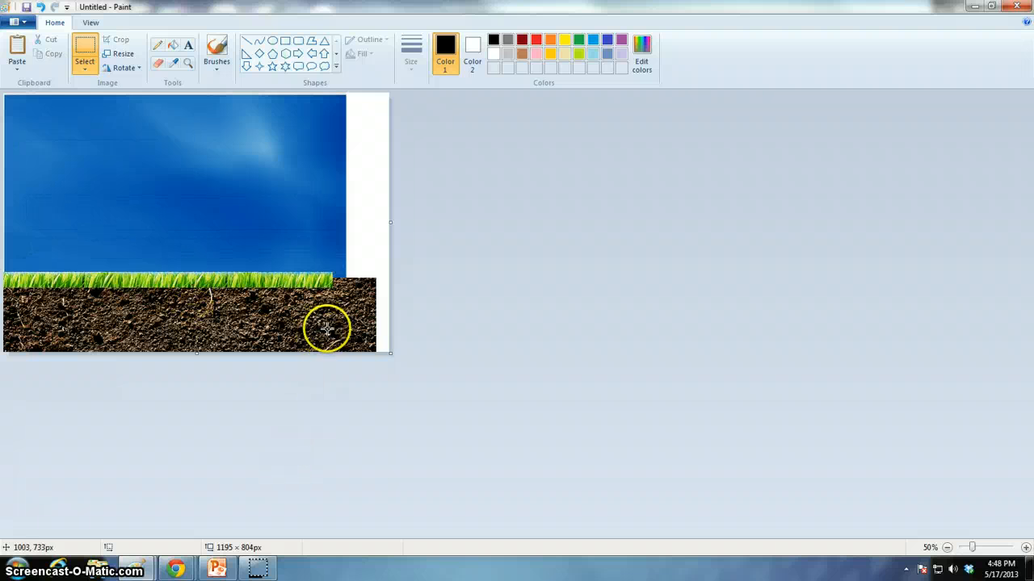
Copy about 1006 × 705 px of the sky, grass and soil into a new picture, discarding the old one, and trim the canvas to 1004 × 706 px.
left_click_drag(328, 329, 3, 121)
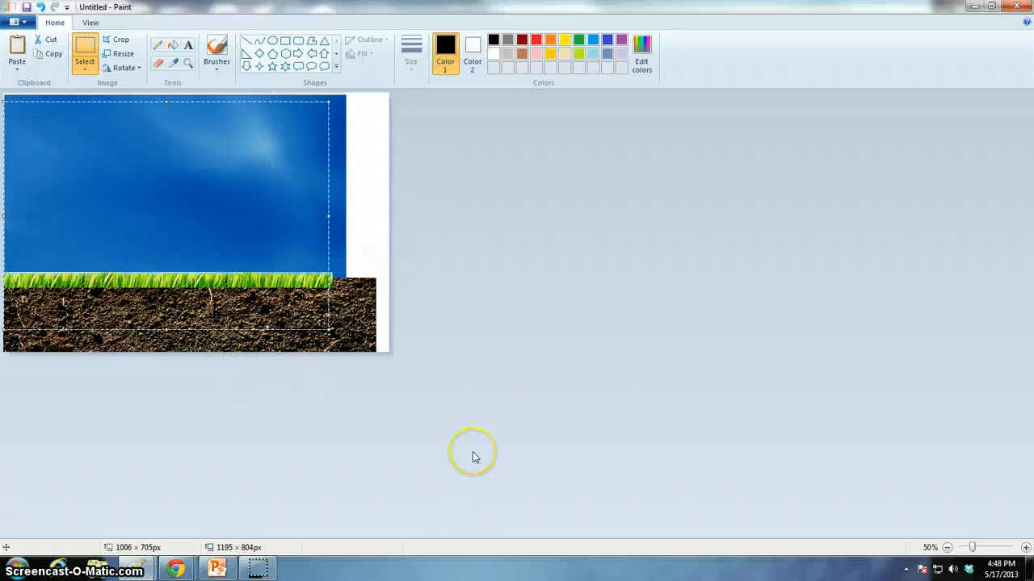
key("ctrl+n")
left_click(536, 284)
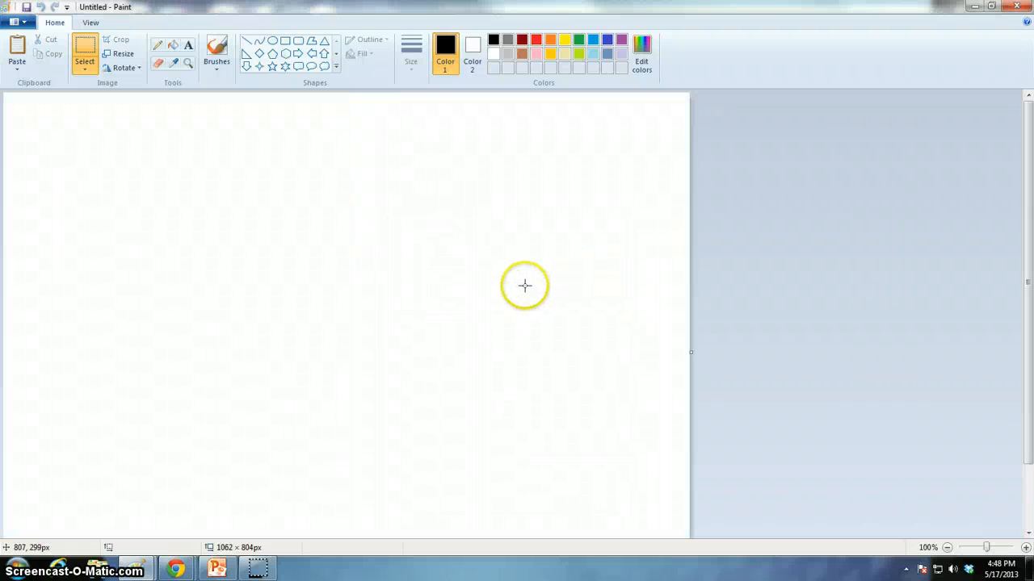
key("ctrl+v")
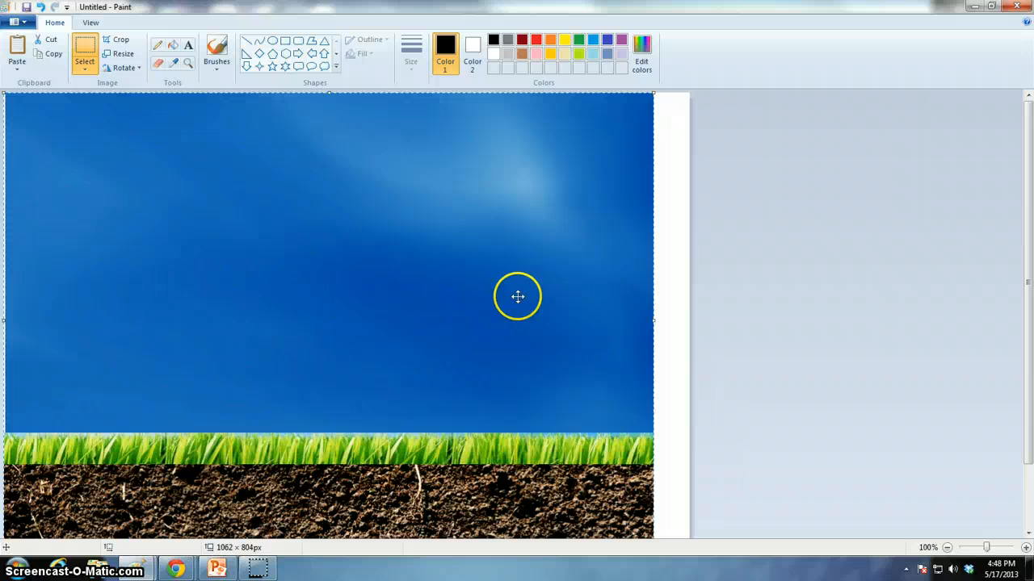
left_click(947, 548)
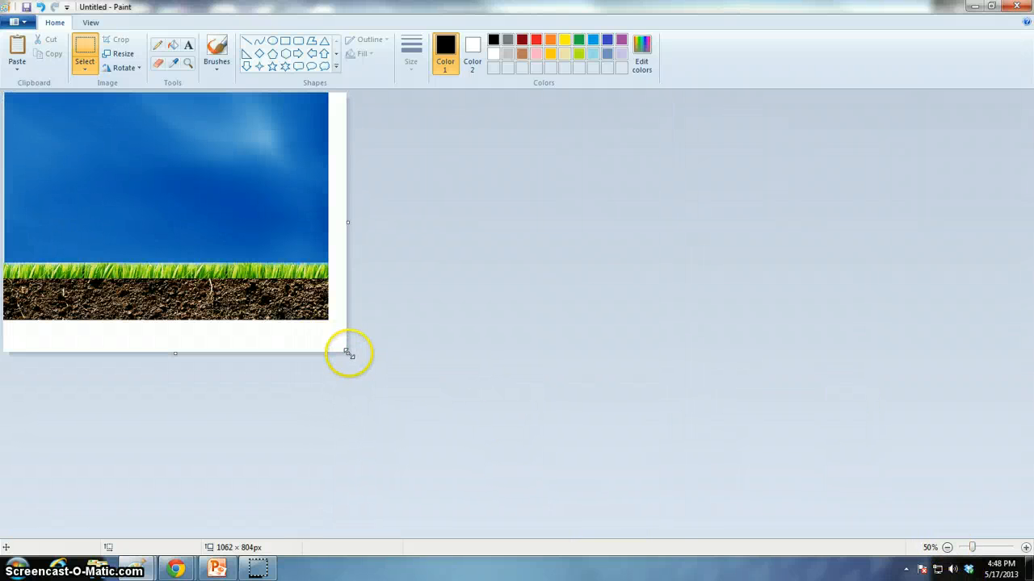
left_click_drag(348, 352, 330, 323)
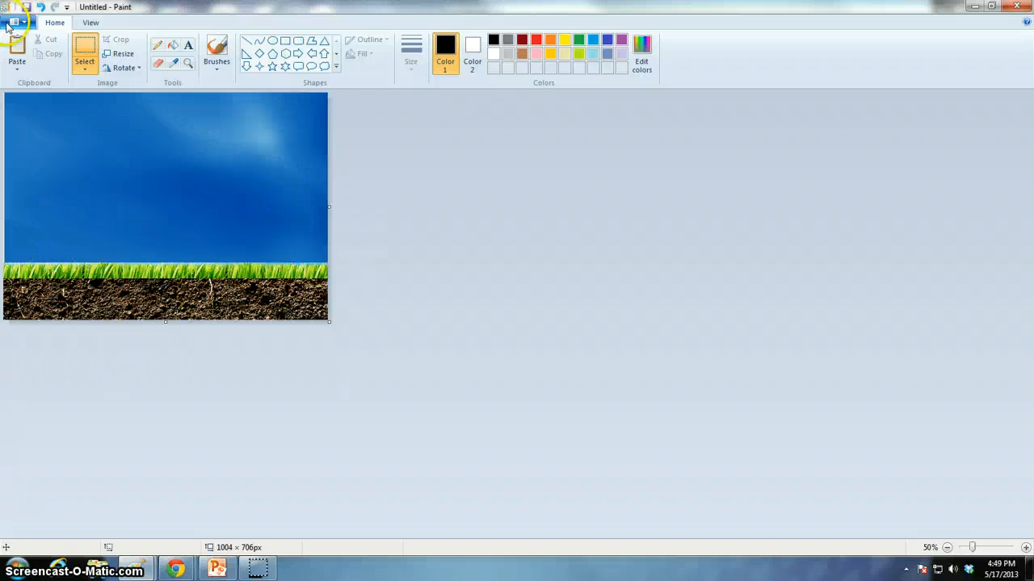
Save the trimmed picture to the Desktop as a PNG named dirt.
left_click(12, 23)
mouse_move(27, 136)
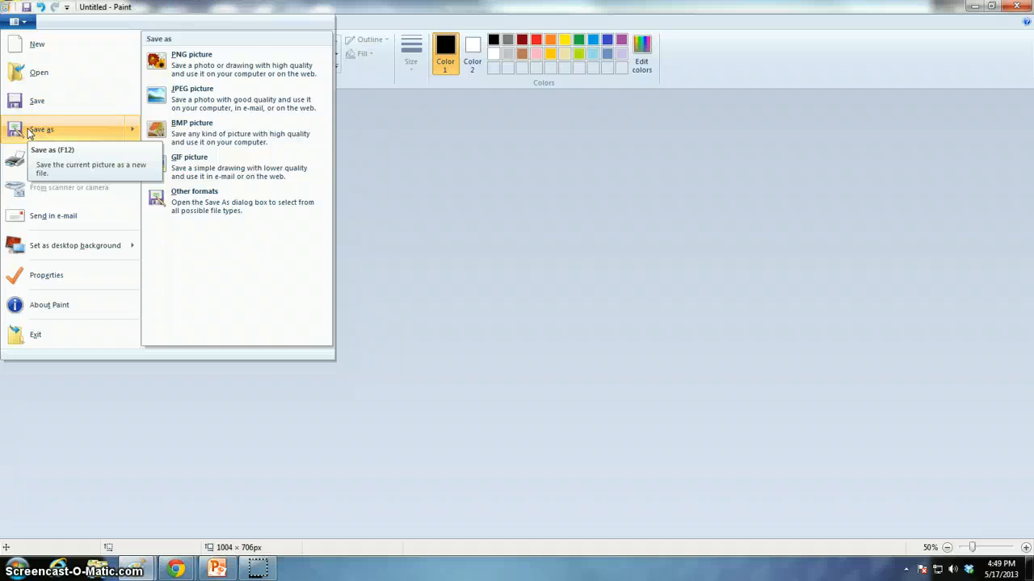
left_click(28, 102)
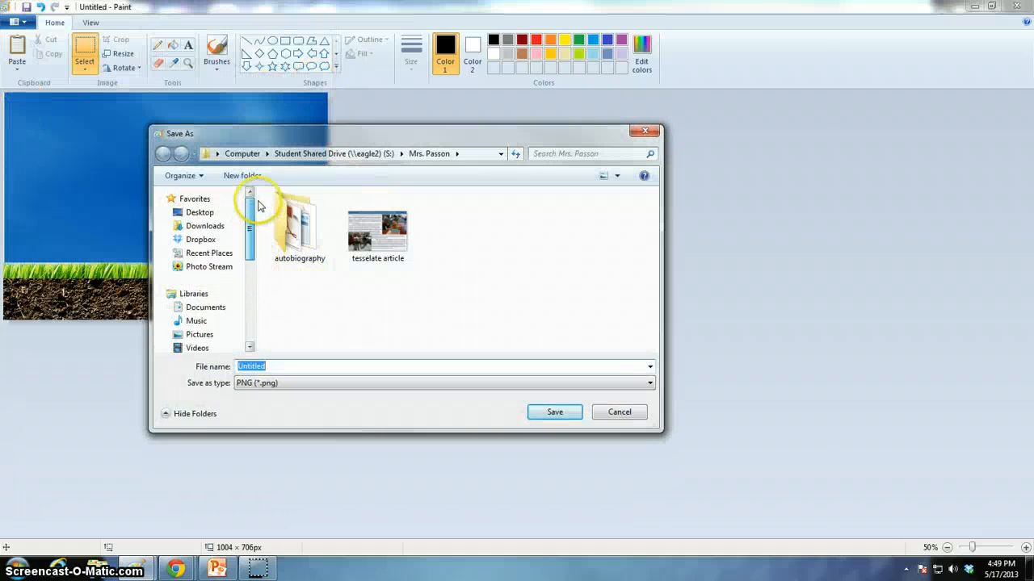
left_click_drag(250, 214, 251, 201)
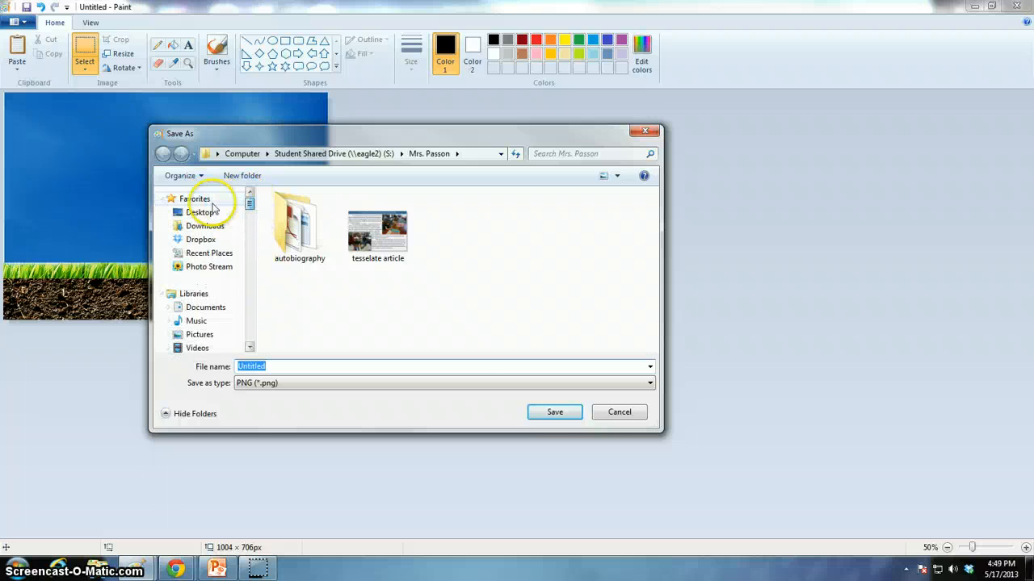
left_click(212, 210)
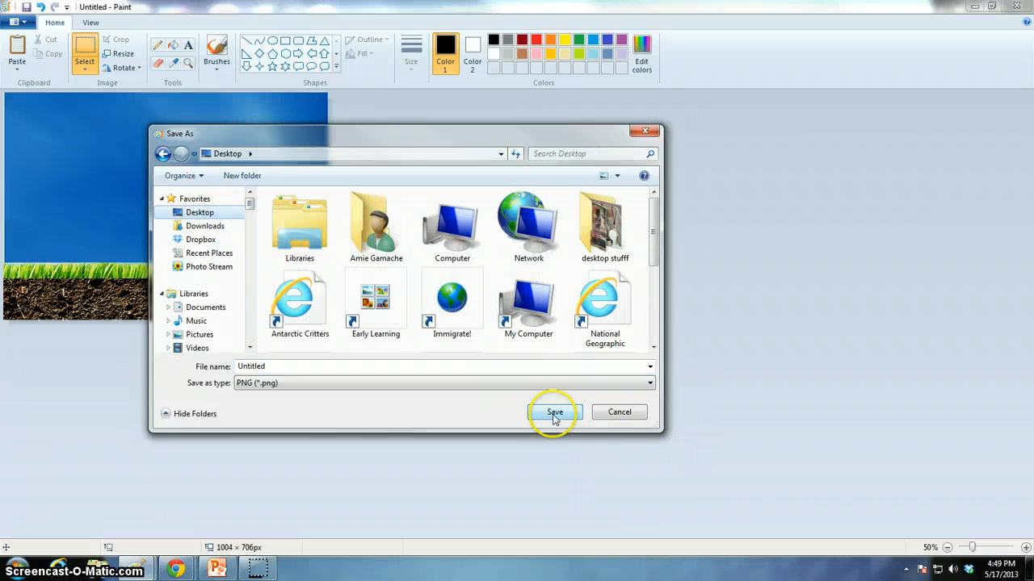
left_click(280, 367)
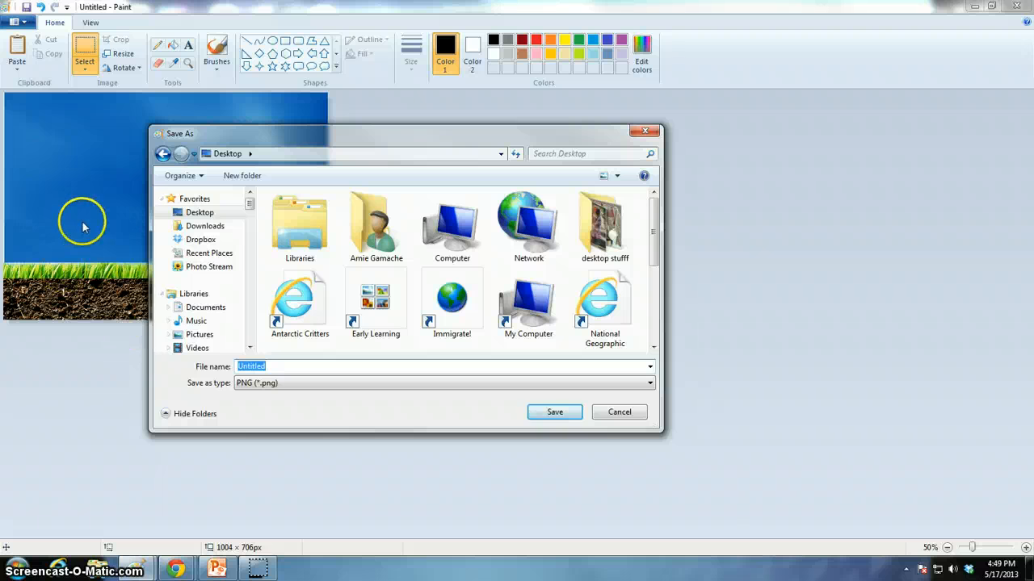
type("dirt")
key("Return")
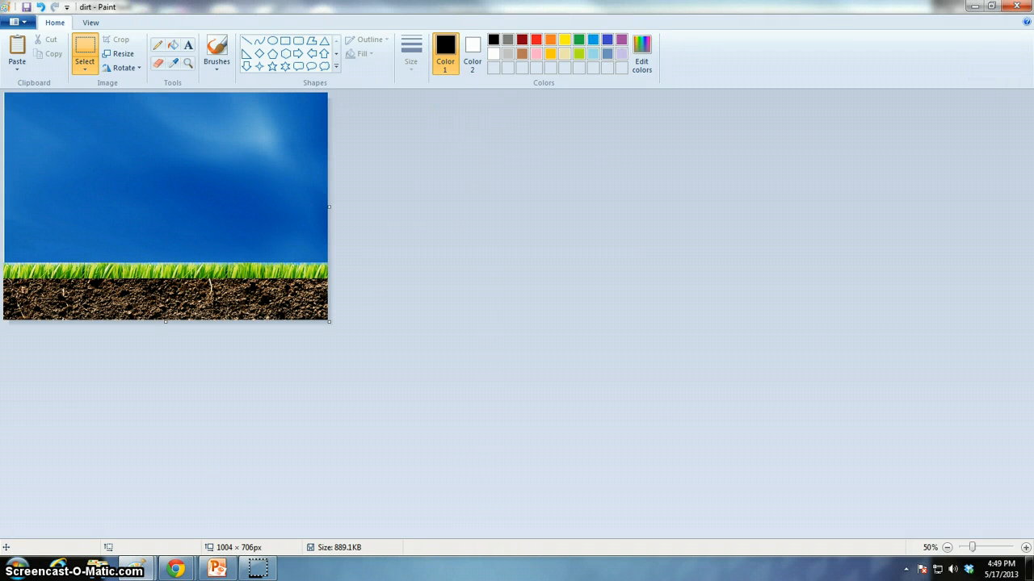
Minimize the dirt picture, close the other Paint window without saving, and close the grass image in Chrome to return to PowerPoint.
left_click(971, 7)
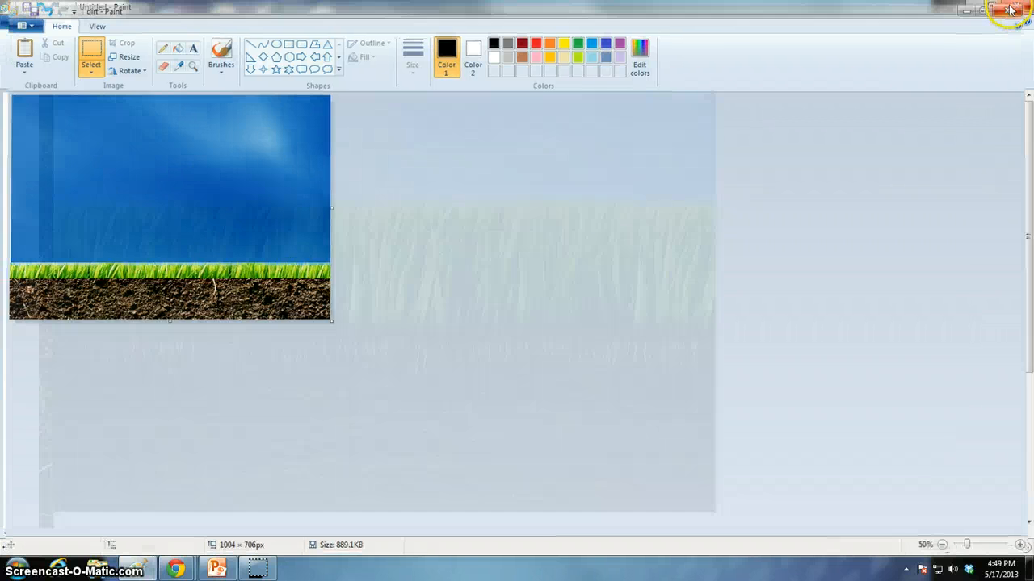
left_click(1016, 6)
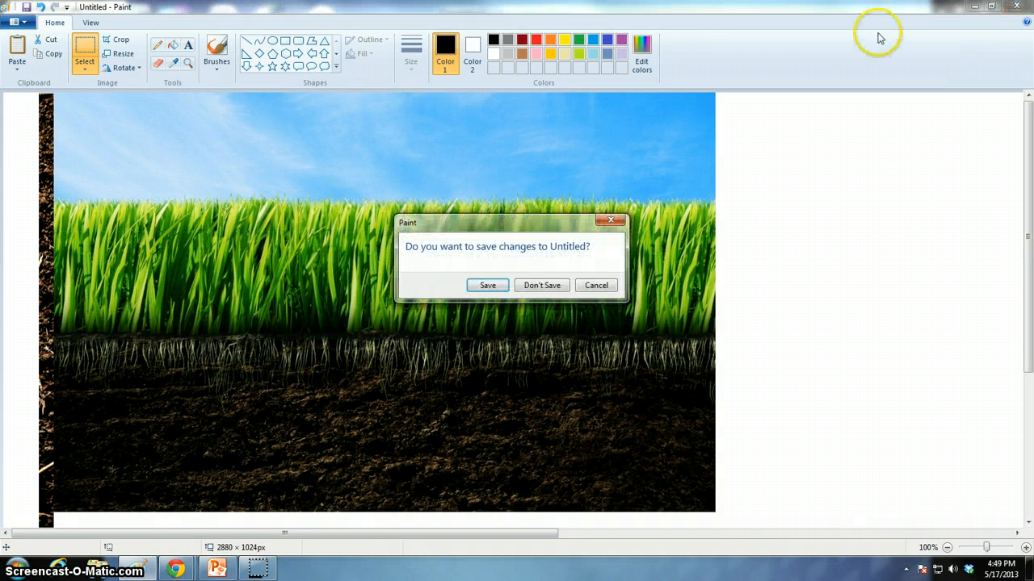
left_click(554, 286)
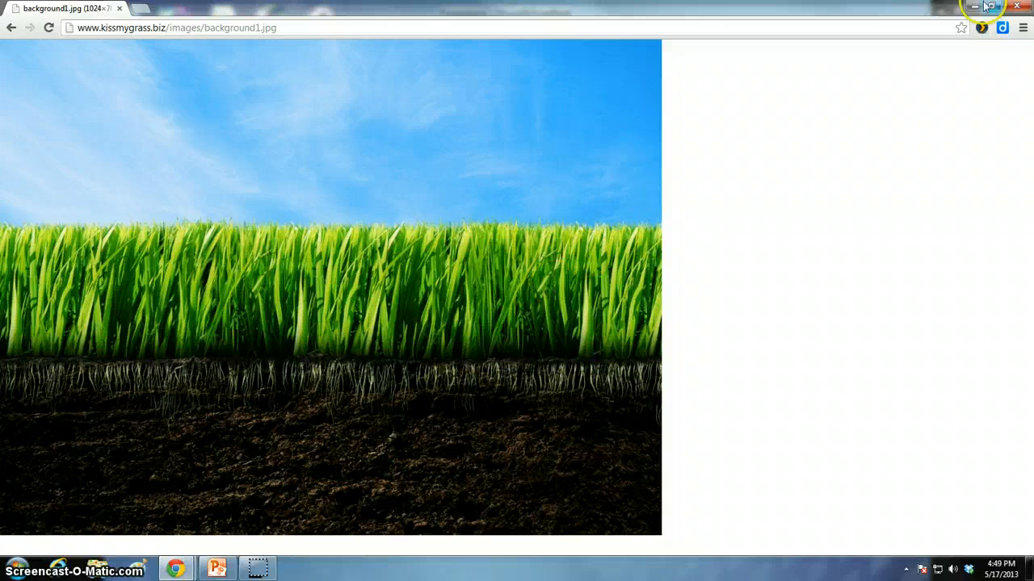
left_click(1015, 6)
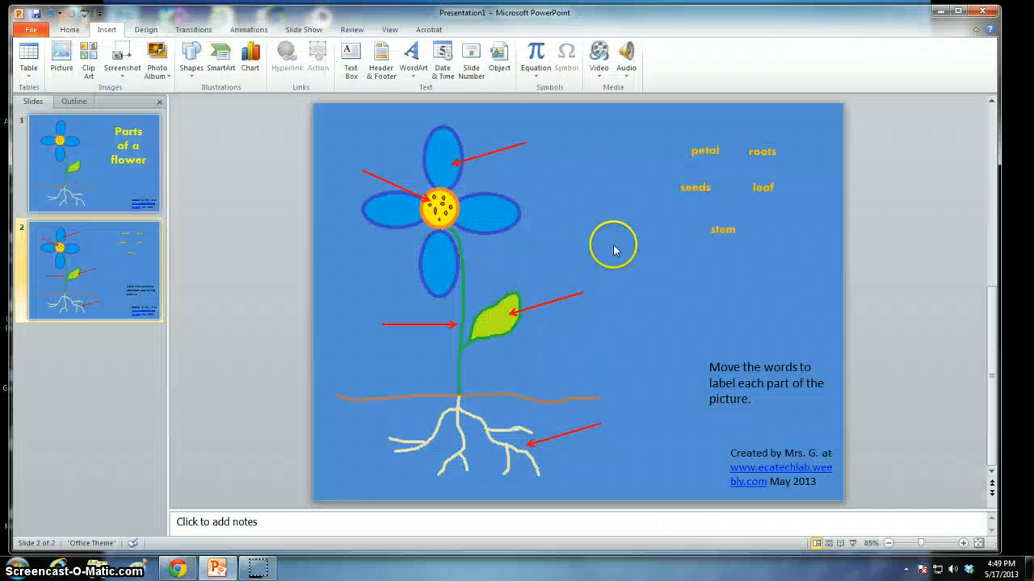
Open the background formatting for slide 1, Parts of a flower, and set its fill to Picture or texture fill.
left_click(103, 191)
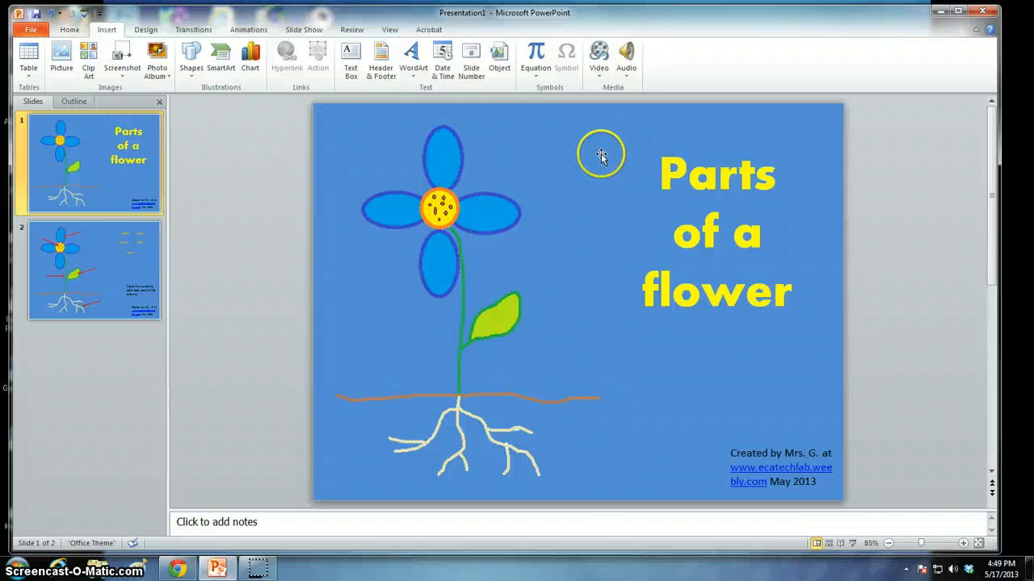
left_click(601, 155)
right_click(602, 155)
left_click(827, 142)
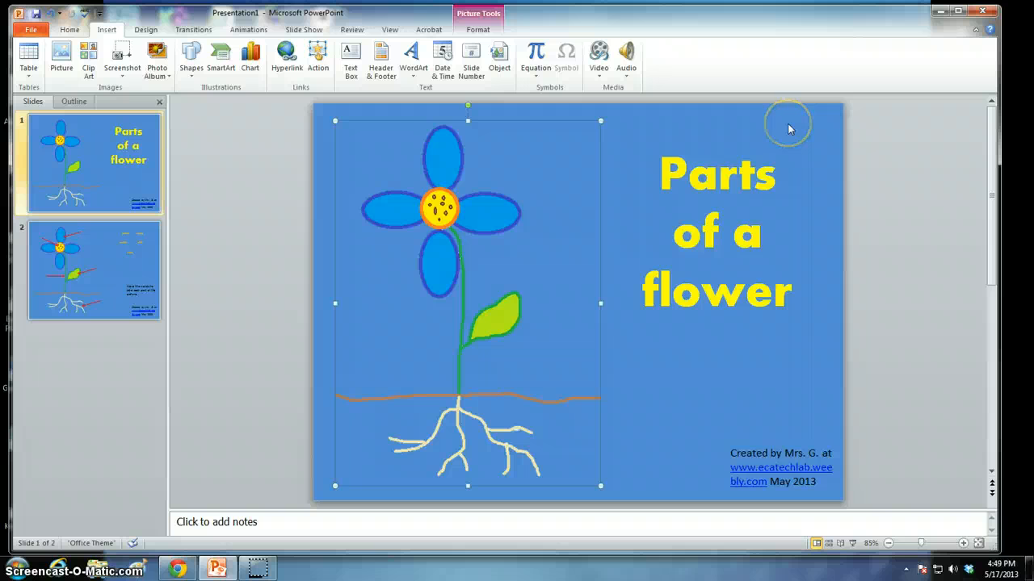
right_click(788, 123)
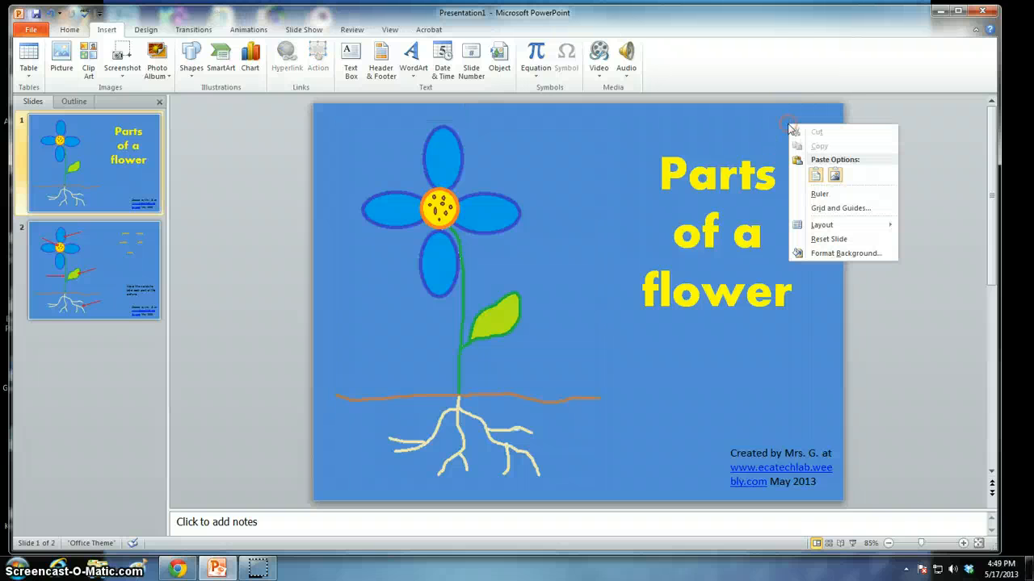
left_click(830, 254)
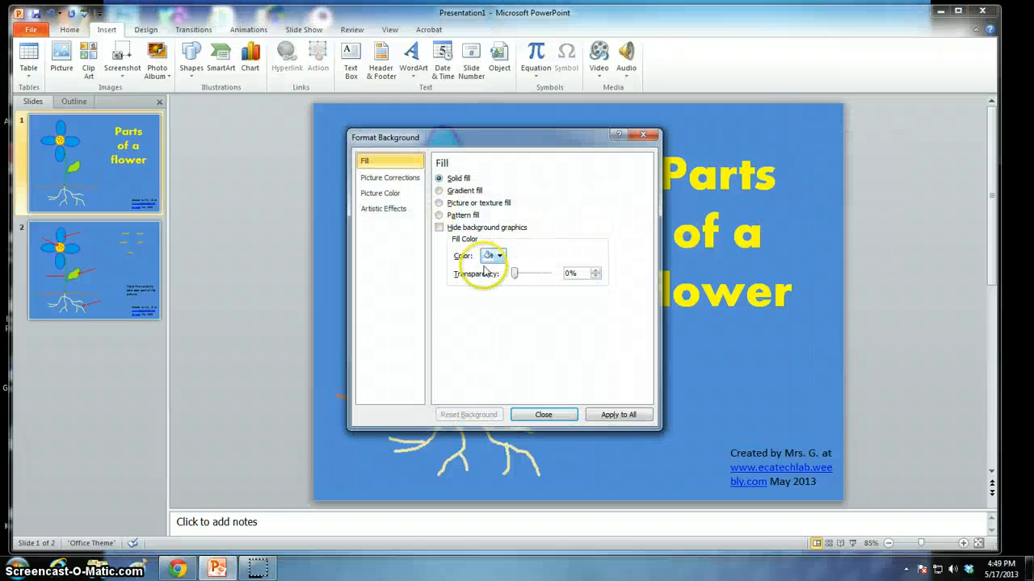
left_click(439, 204)
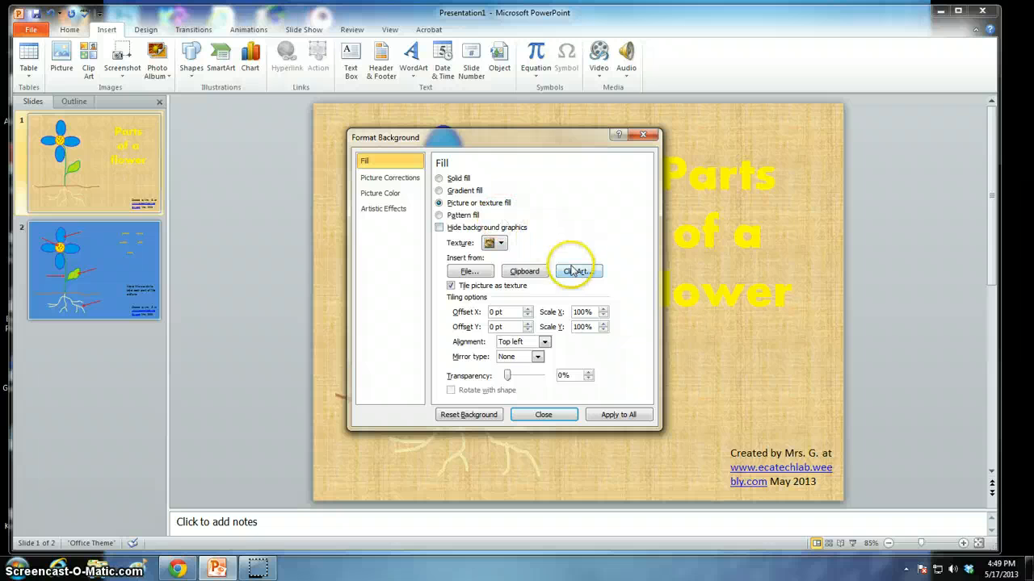
Insert the dirt picture from the Desktop as the background fill of slide 1.
left_click(470, 272)
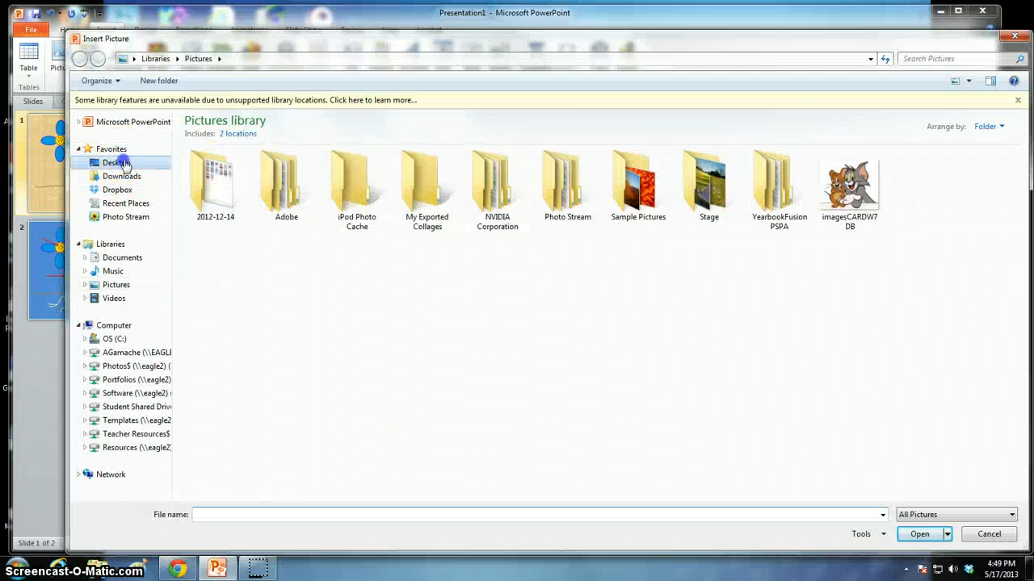
left_click(118, 144)
left_click(638, 136)
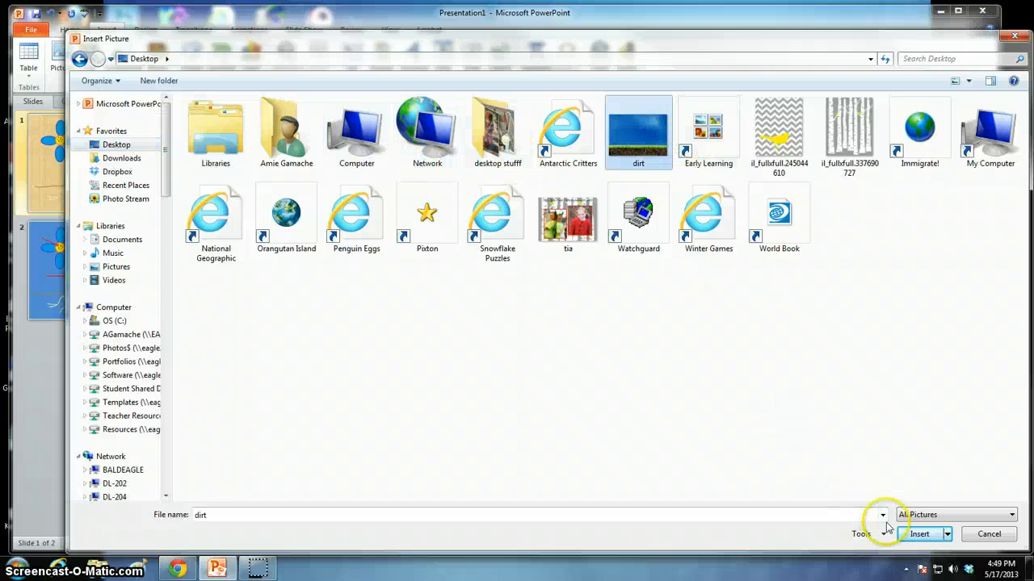
left_click(919, 534)
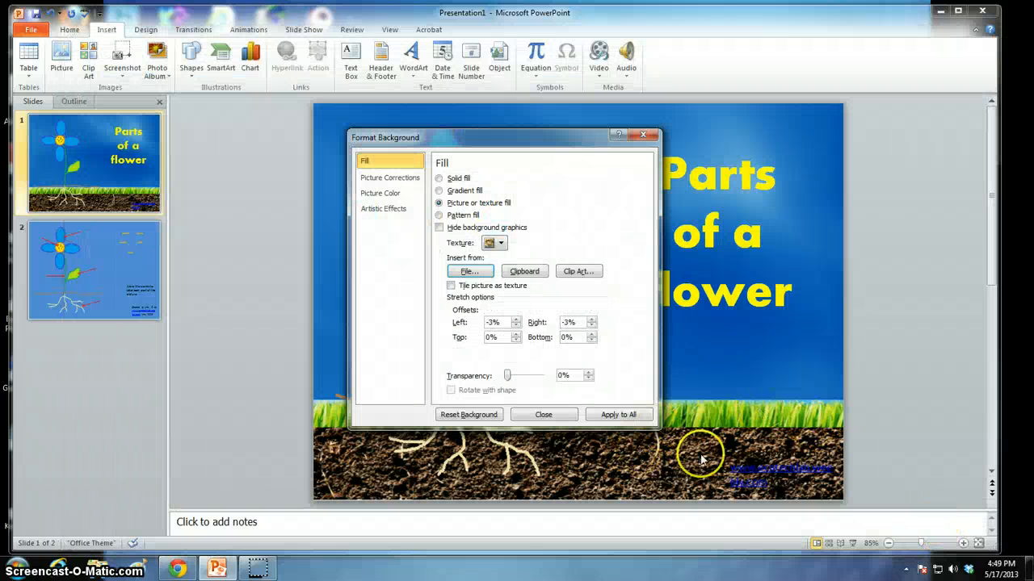